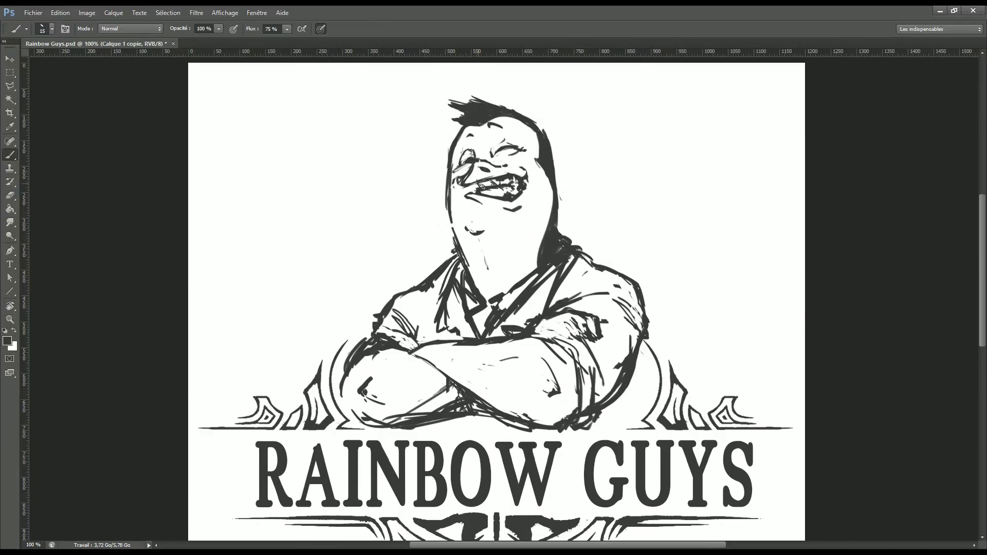
# Mirror the mascot sketch to check proportions, restore its orientation, and bring the RAINBOW GUYS title into view
pyautogui.press('h')
pyautogui.hotkey('ctrl', '+')
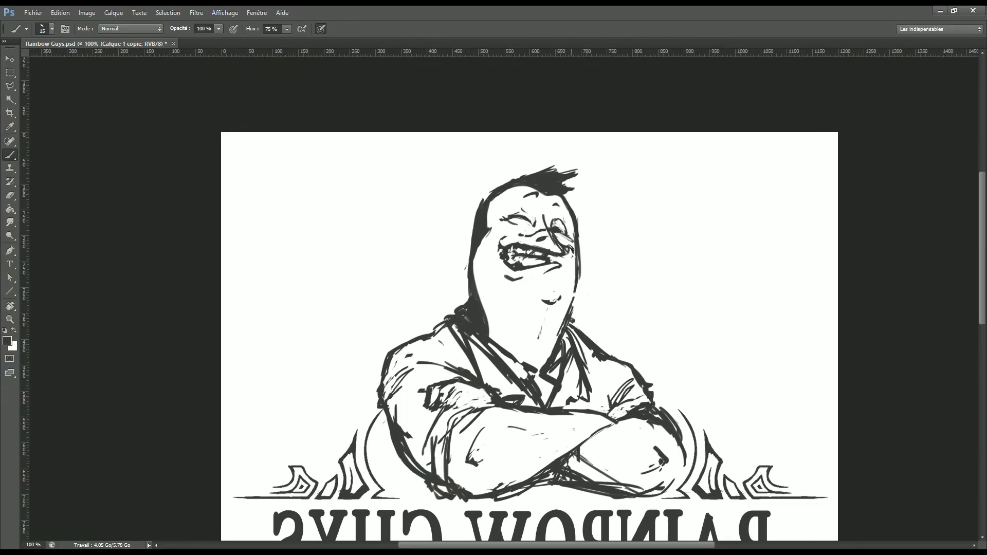
pyautogui.press('h')
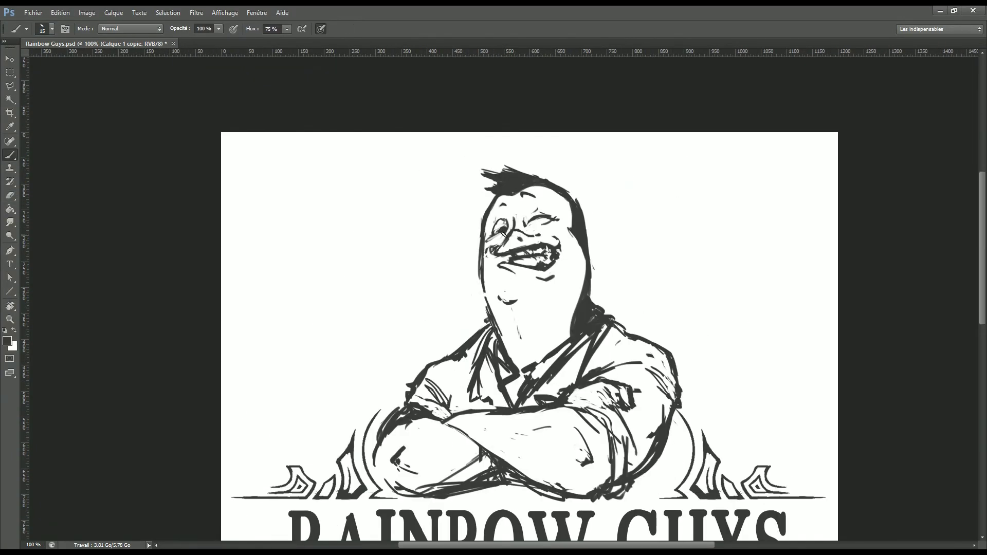
pyautogui.press('e')
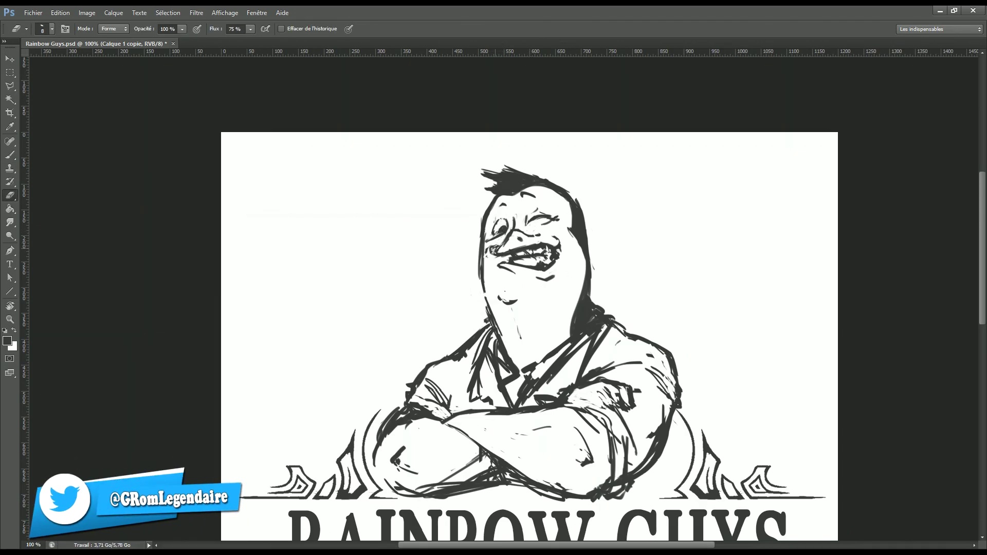
pyautogui.moveTo(558, 252); pyautogui.dragTo(557, 208)
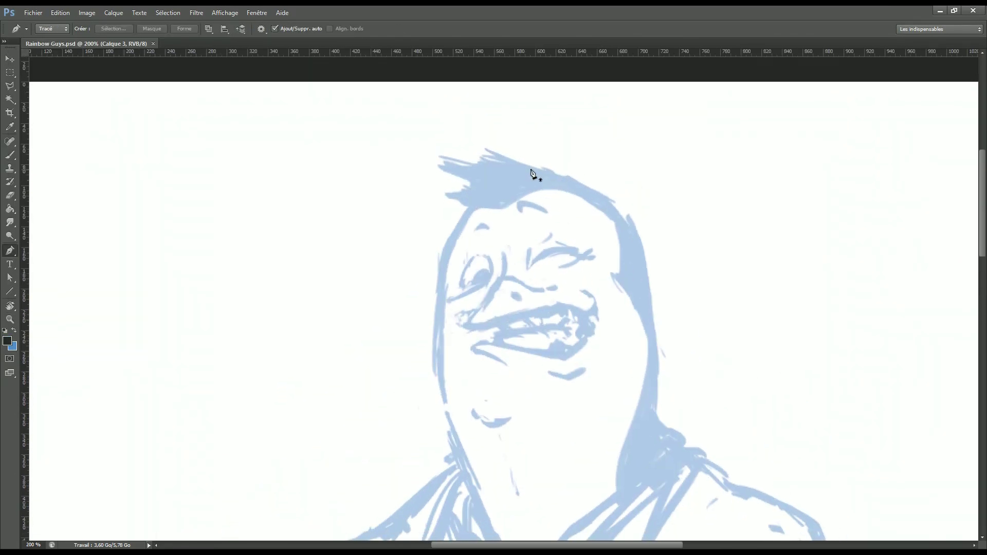
# Ink the top and back of the hair with a black-stroked Pen path
pyautogui.click(486, 149)
pyautogui.moveTo(564, 175); pyautogui.dragTo(580, 184)
pyautogui.moveTo(643, 250); pyautogui.dragTo(661, 324)
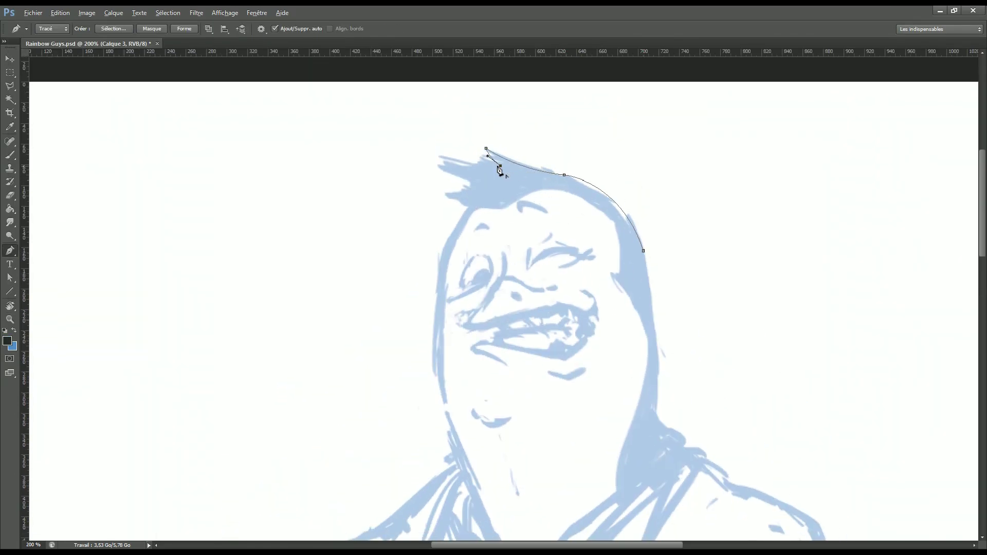
pyautogui.click(492, 192)
pyautogui.press('b')
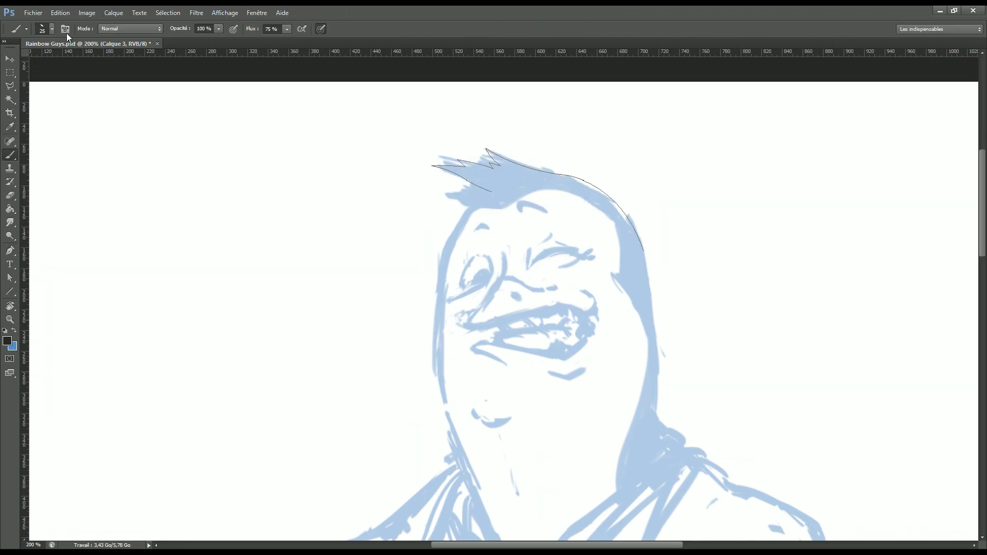
pyautogui.press('Return')
pyautogui.press('p')
# Stroke the hair spikes and ink the side of the face in black
pyautogui.press('b')
pyautogui.press('Return')
pyautogui.press('p')
pyautogui.scroll(-3, 619, 180)
pyautogui.click(618, 180)
pyautogui.moveTo(643, 362); pyautogui.dragTo(633, 503)
pyautogui.moveTo(444, 358)
pyautogui.mouseDown()
pyautogui.moveTo(482, 473)
pyautogui.moveTo(513, 504)
pyautogui.mouseUp()
pyautogui.scroll(-1, 513, 505)
pyautogui.press('b')
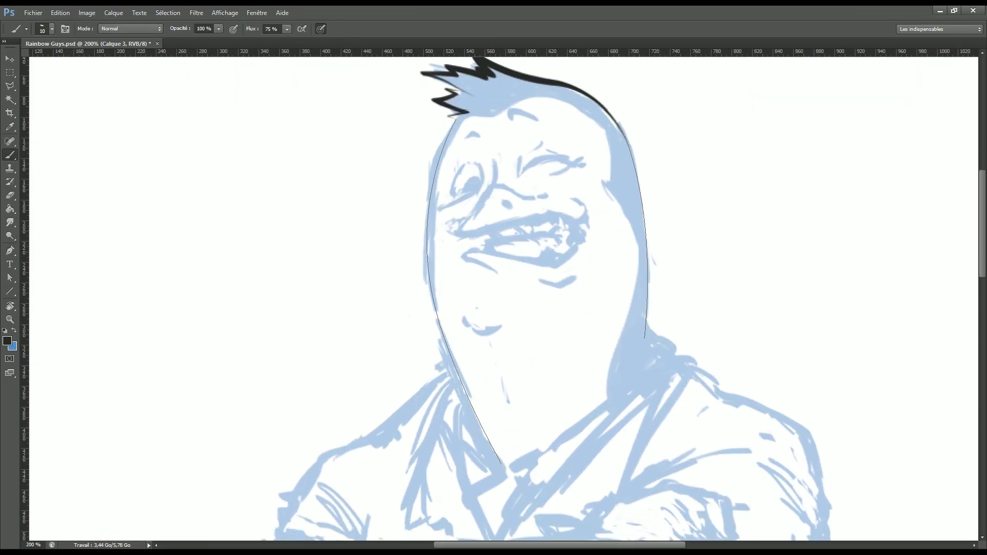
pyautogui.press('Return')
# Ink the jaw line, turning a sharp corner down the right side of the neck
pyautogui.scroll(-3, 611, 264)
pyautogui.press('p')
pyautogui.click(467, 469)
pyautogui.moveTo(645, 271); pyautogui.dragTo(728, 218)
pyautogui.keyDown('alt'); pyautogui.click(644, 271); pyautogui.keyUp('alt')
pyautogui.click(673, 320)
pyautogui.press('b')
pyautogui.press('Return')
# Ink the curved left side of the neck in black
pyautogui.scroll(-1, 783, 409)
pyautogui.press('p')
pyautogui.click(434, 293)
pyautogui.click(466, 440)
pyautogui.moveTo(375, 436); pyautogui.dragTo(362, 510)
pyautogui.press('b')
pyautogui.press('Return')
# Ink the short collar line, then zoom out to check the inking and back to 200%
pyautogui.scroll(-1, 419, 243)
pyautogui.press('p')
pyautogui.click(412, 250)
pyautogui.click(340, 299)
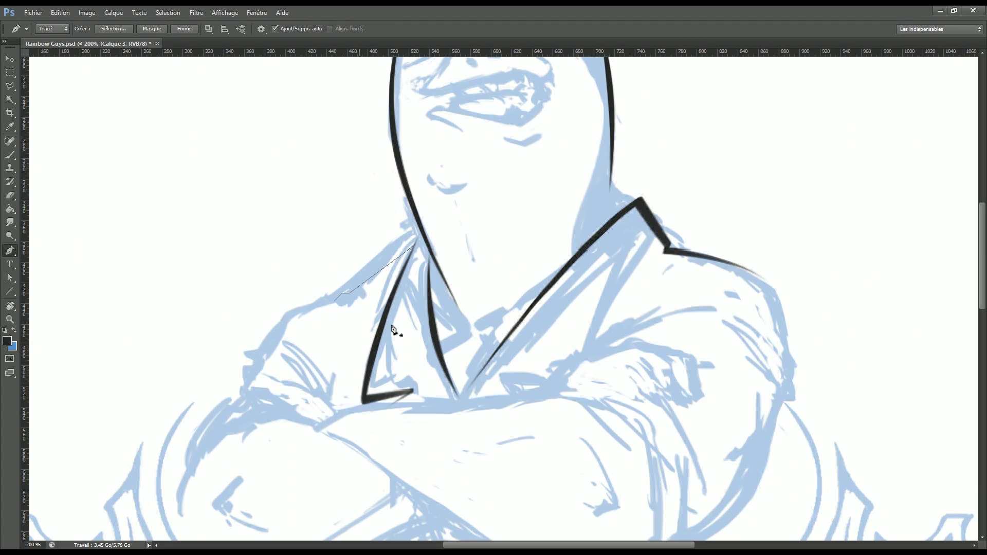
pyautogui.press('b')
pyautogui.press('Return')
pyautogui.hotkey('ctrl', '1')
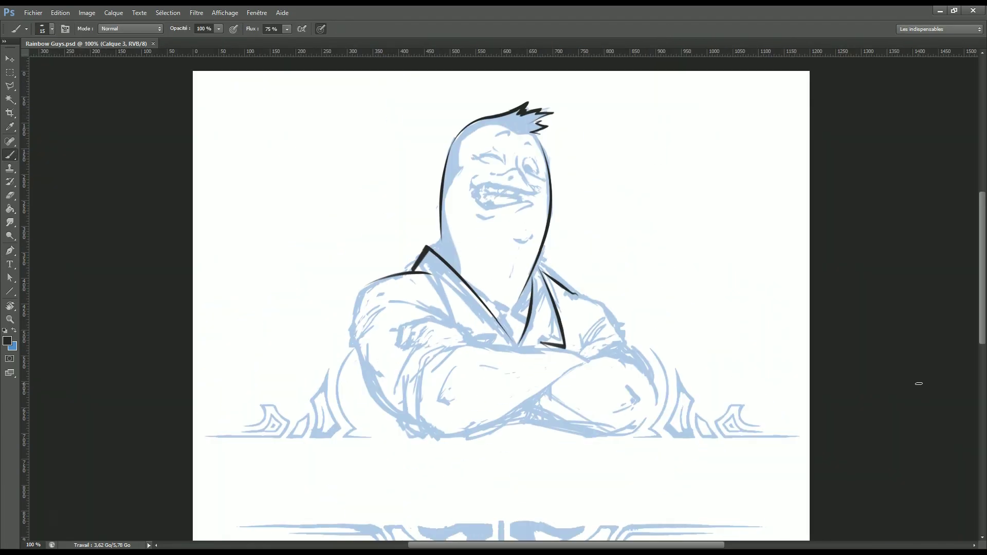
pyautogui.hotkey('ctrl', '+')
# Ink the left shoulder and arm contours in black
pyautogui.press('p')
pyautogui.click(216, 284)
pyautogui.moveTo(202, 363); pyautogui.dragTo(218, 411)
pyautogui.press('b')
pyautogui.press('Return')
pyautogui.scroll(-3, 298, 434)
pyautogui.press('b')
pyautogui.press('Return')
pyautogui.press('p')
# Ink the outline of the hand and the three-point finger line in black
pyautogui.click(311, 234)
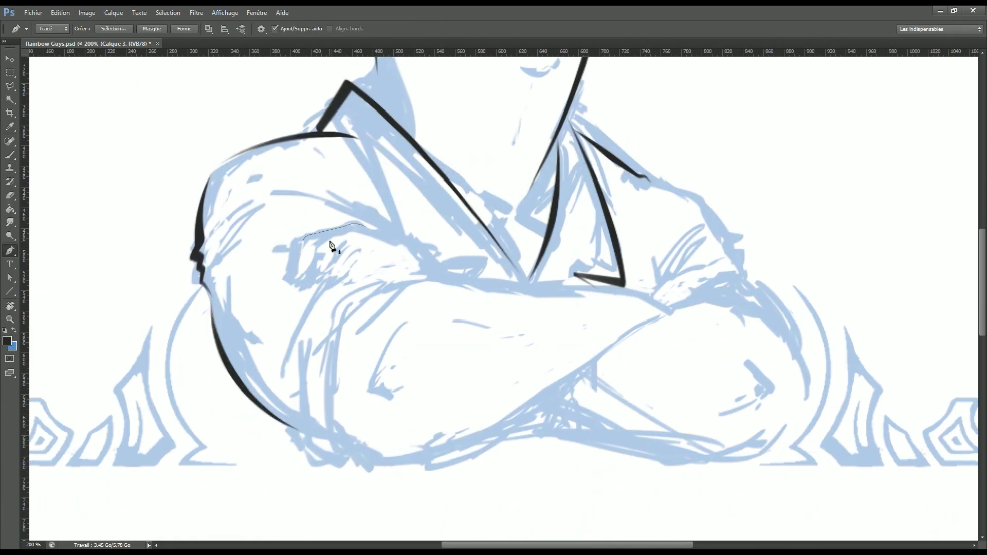
pyautogui.press('b')
pyautogui.press('Return')
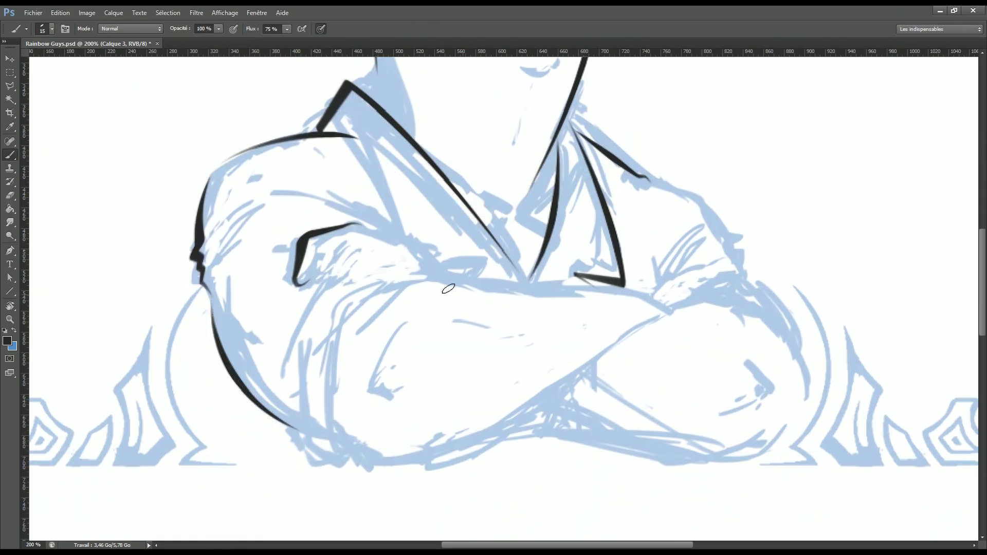
pyautogui.press('p')
pyautogui.click(352, 234)
pyautogui.click(322, 245)
pyautogui.click(314, 258)
pyautogui.press('b')
pyautogui.press('Return')
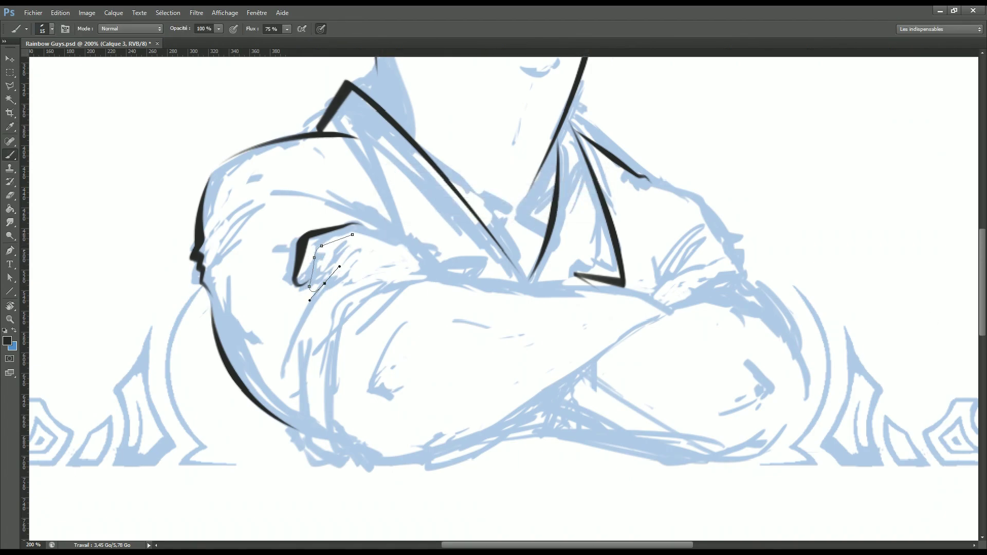
# Pick a new brush size and extend the black ink line along the hand
pyautogui.click(52, 28)
pyautogui.press('Return')
pyautogui.press('p')
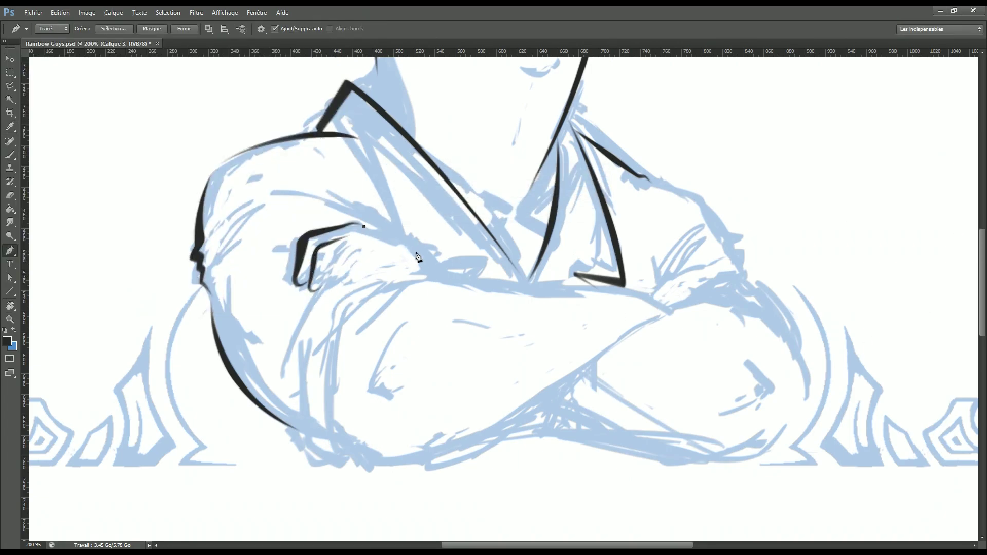
pyautogui.click(481, 292)
pyautogui.press('b')
pyautogui.press('Return')
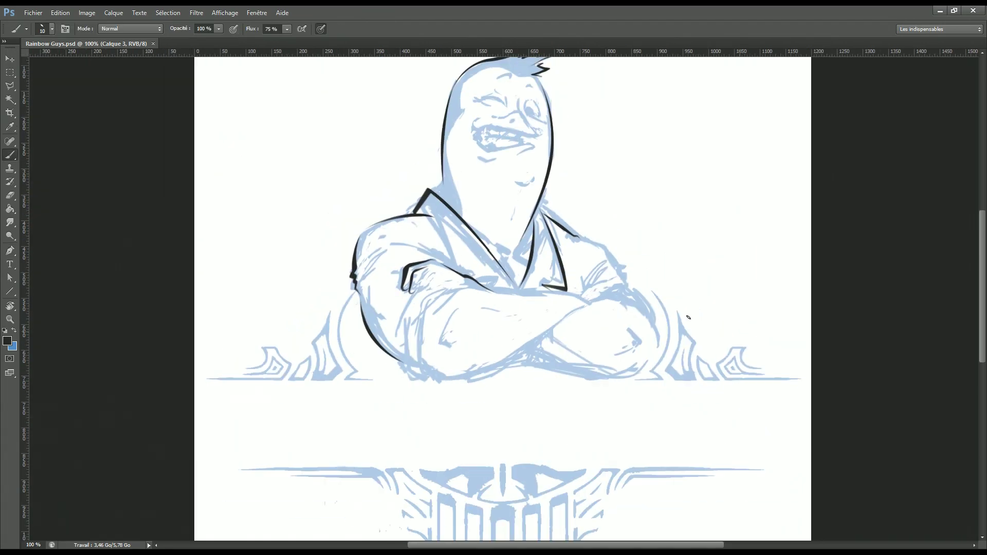
# Stroke the pending path and ink the inner collar curving toward the tie
pyautogui.press('p')
pyautogui.press('b')
pyautogui.press('Return')
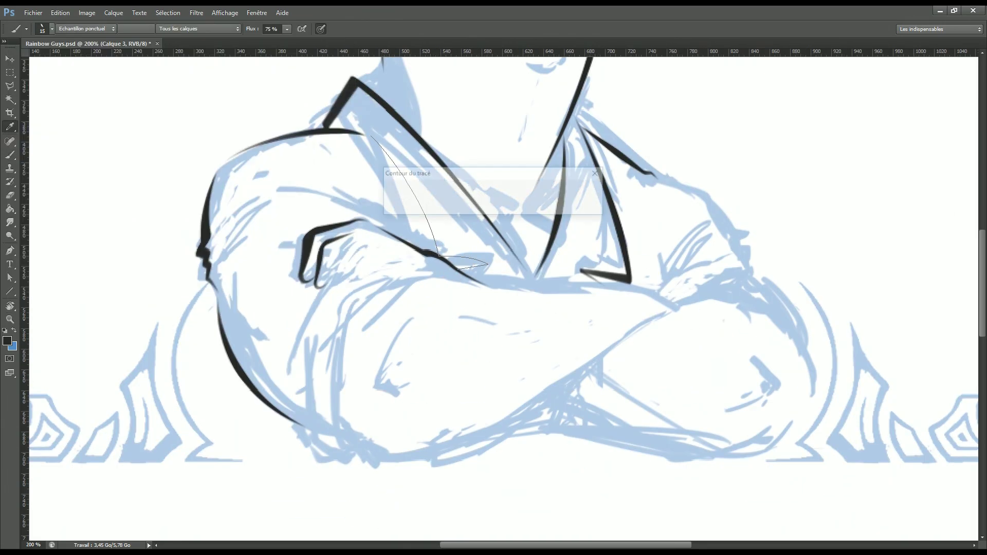
pyautogui.press('p')
pyautogui.scroll(2, 406, 132)
pyautogui.click(399, 127)
pyautogui.moveTo(552, 245); pyautogui.dragTo(600, 266)
pyautogui.press('b')
pyautogui.press('Return')
# Set the brush to 10 px and ink the tie knot in black
pyautogui.press('p')
pyautogui.click(549, 247)
pyautogui.click(576, 284)
pyautogui.press('b')
pyautogui.click(52, 29)
pyautogui.write('10')
pyautogui.press('Return')
pyautogui.press('p')
pyautogui.press('b')
pyautogui.press('Return')
# Ink the curved right shoulder contour in black
pyautogui.press('p')
pyautogui.hscroll(3, 493, 288)
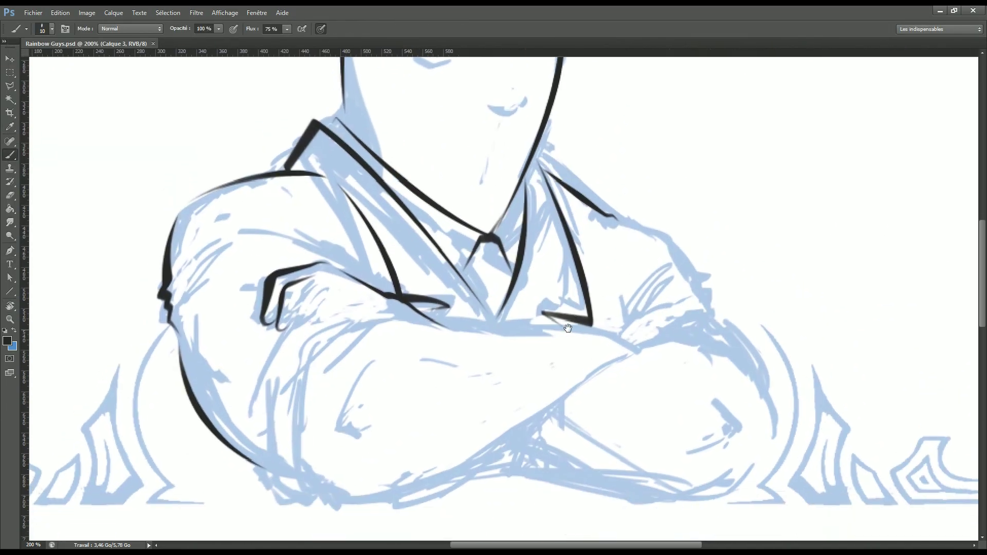
pyautogui.click(621, 221)
pyautogui.moveTo(671, 246); pyautogui.dragTo(688, 272)
pyautogui.press('b')
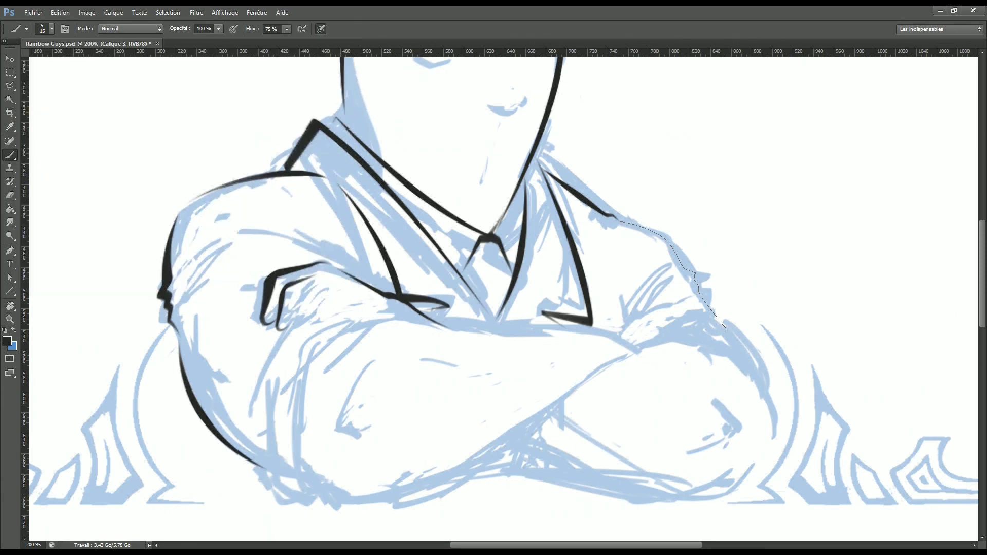
pyautogui.press('Return')
# Ink the top edge of the forearm with a curved black stroke
pyautogui.press('p')
pyautogui.scroll(-1, 493, 288)
pyautogui.click(306, 357)
pyautogui.moveTo(430, 301); pyautogui.dragTo(490, 322)
pyautogui.press('b')
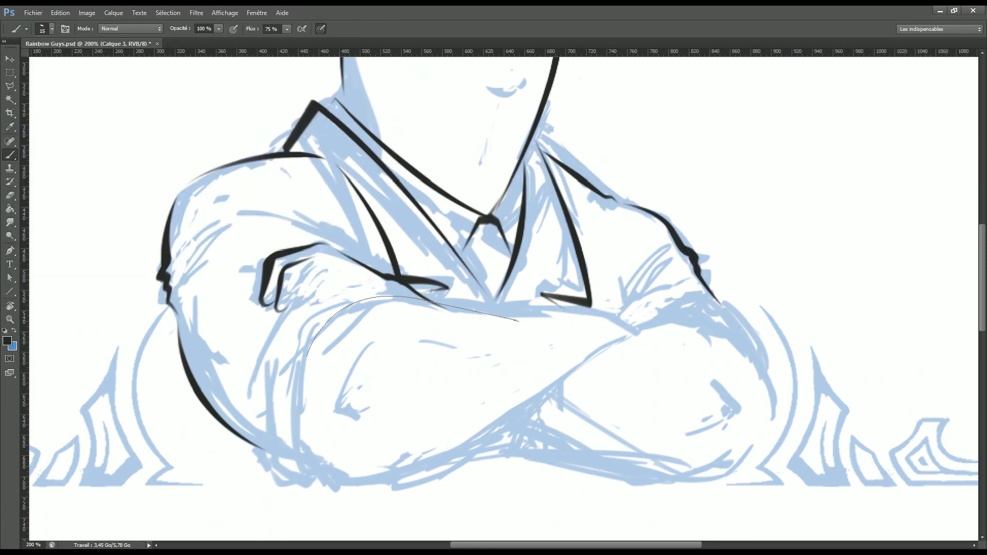
pyautogui.press('Return')
pyautogui.press('Return')
pyautogui.press('Return')
pyautogui.press('p')
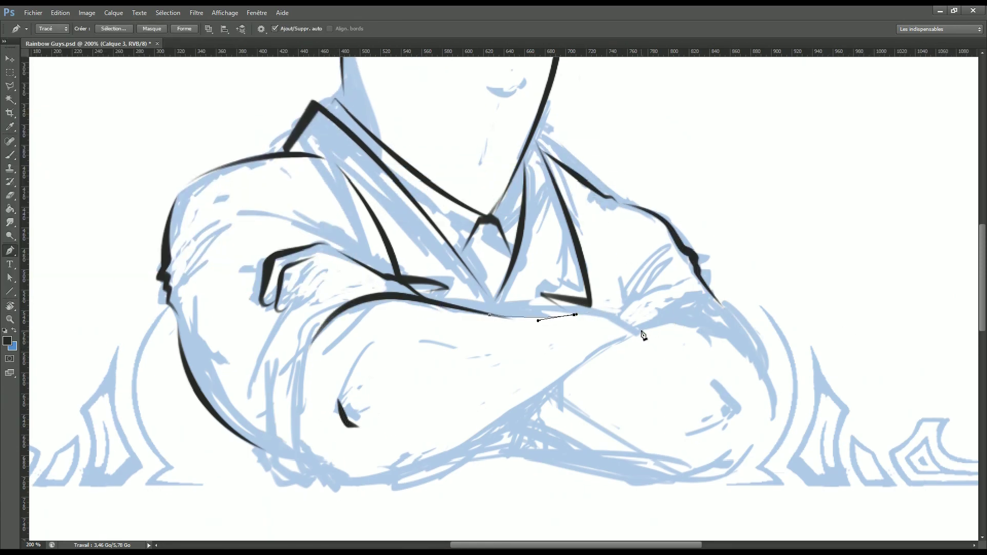
pyautogui.click(637, 331)
pyautogui.press('b')
pyautogui.press('Return')
# Ink the lower forearm and the left inner arm in black
pyautogui.press('Return')
pyautogui.press('Return')
pyautogui.press('p')
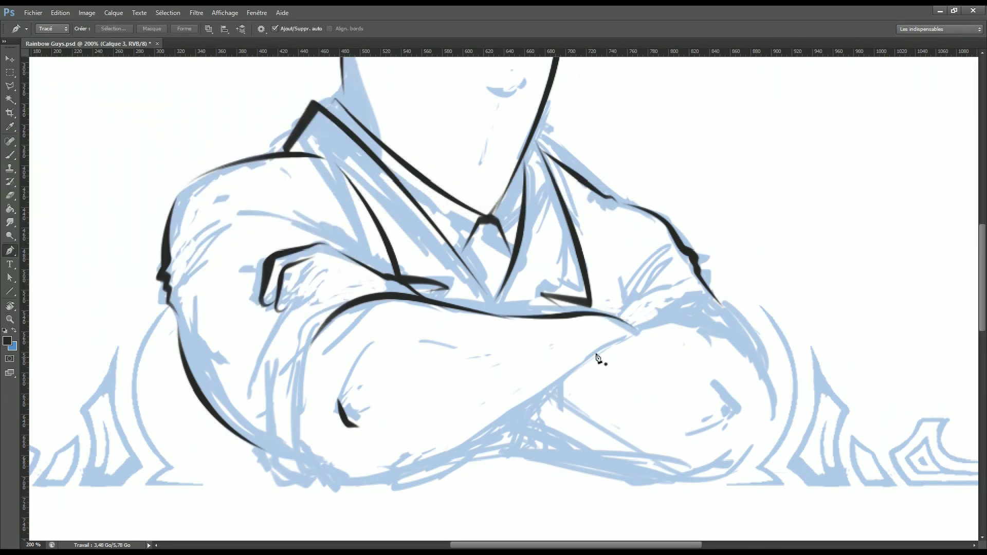
pyautogui.click(339, 480)
pyautogui.press('b')
pyautogui.press('Return')
pyautogui.press('Return')
pyautogui.press('Return')
pyautogui.press('p')
pyautogui.click(310, 348)
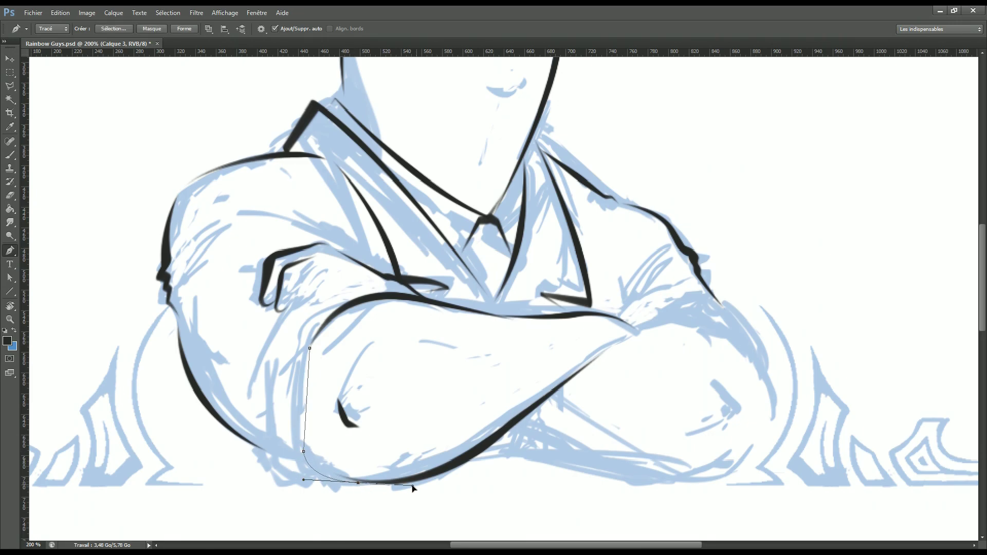
pyautogui.press('b')
pyautogui.press('Return')
# Ink the inner arm line and the three-point lower-left arm contour
pyautogui.press('p')
pyautogui.click(291, 324)
pyautogui.press('b')
pyautogui.press('Return')
pyautogui.press('p')
pyautogui.click(263, 440)
pyautogui.click(274, 467)
pyautogui.click(346, 484)
pyautogui.press('b')
pyautogui.press('p')
# Ink the fingers, touch up the finger line with a 10 px brush, and view the crossed arms
pyautogui.click(320, 265)
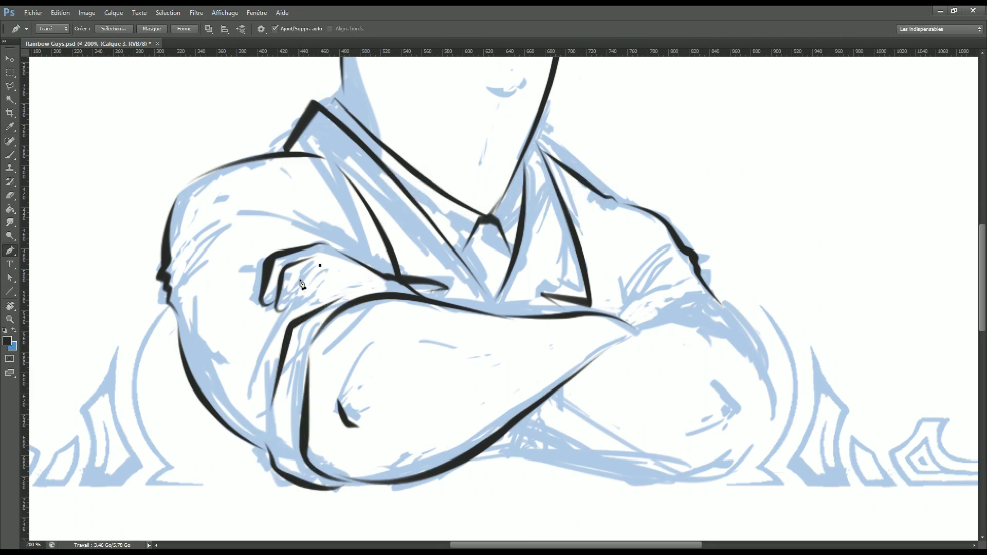
pyautogui.press('b')
pyautogui.press('Return')
pyautogui.moveTo(330, 302); pyautogui.dragTo(340, 294)
pyautogui.click(52, 28)
pyautogui.press('Return')
pyautogui.moveTo(366, 326); pyautogui.dragTo(407, 253)
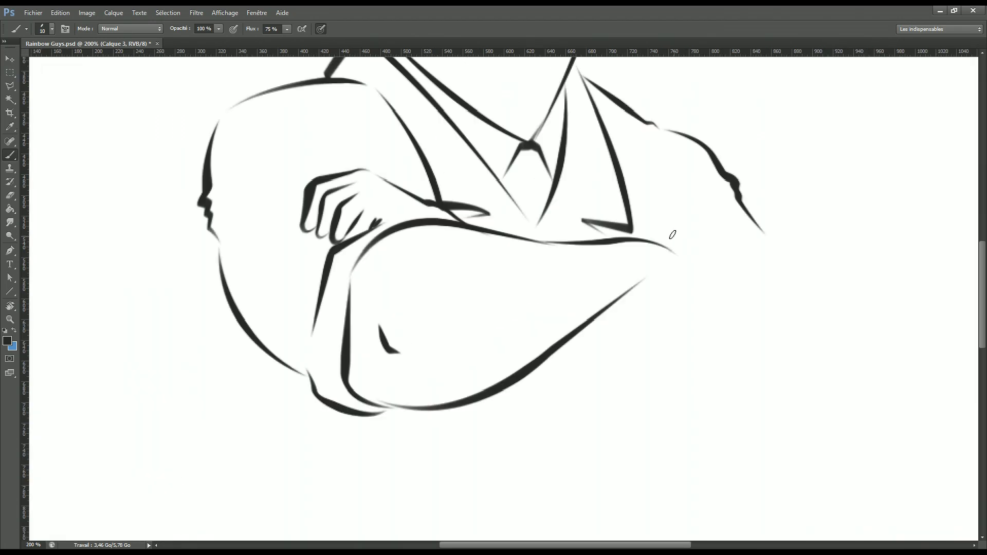
# Select the fingers, adjust them with a free transform, then deselect and check with the sketch toggled
pyautogui.press('l')
pyautogui.click(371, 209)
pyautogui.doubleClick(370, 183)
pyautogui.hotkey('ctrl', 't')
pyautogui.press('Return')
pyautogui.hotkey('ctrl', 'd')
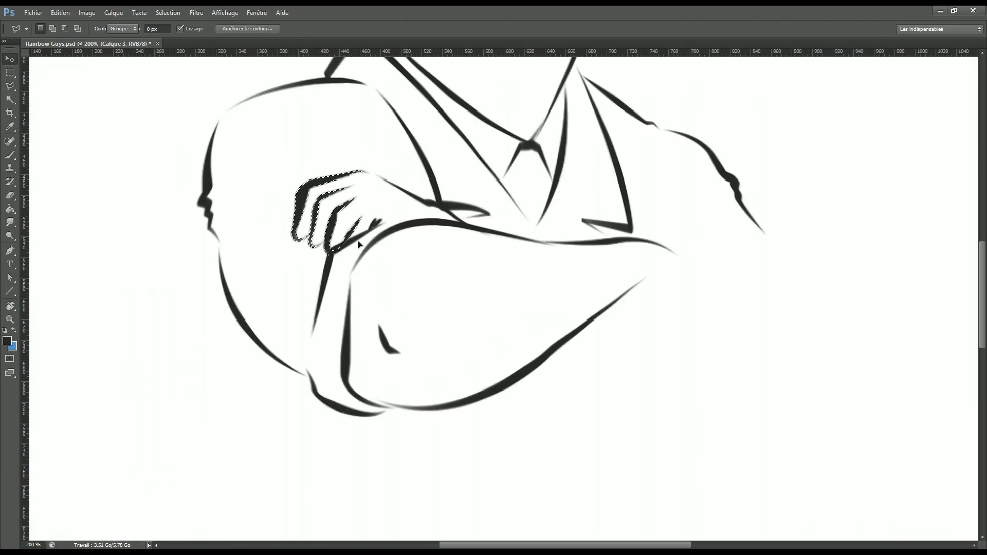
pyautogui.hotkey('ctrl', '0')
pyautogui.press('v')
# At 200% zoom, ink the forearm line curving over the elbow in black
pyautogui.scroll(2, 564, 289)
pyautogui.press('p')
pyautogui.click(528, 304)
pyautogui.moveTo(645, 292); pyautogui.dragTo(687, 335)
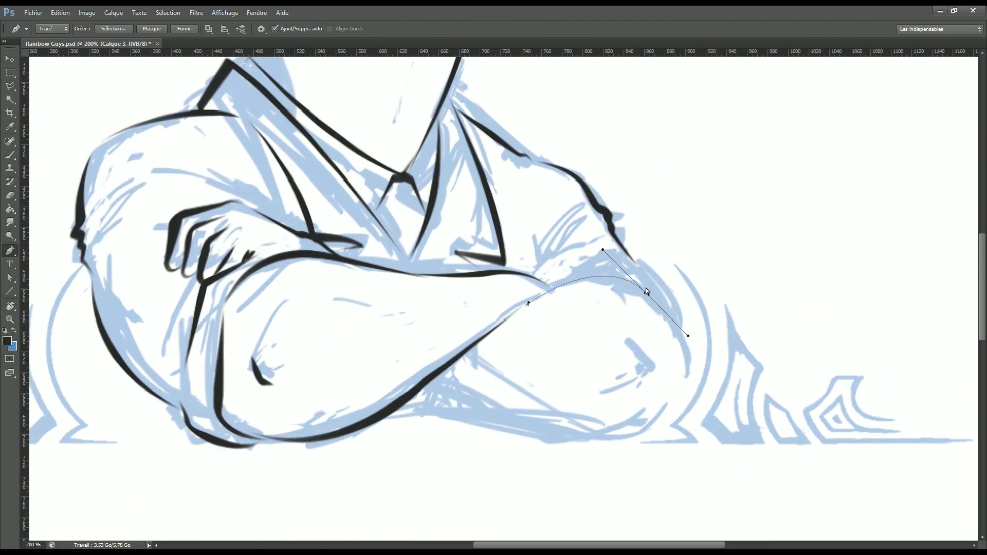
pyautogui.press('b')
pyautogui.press('Return')
# Trace the lower forearm's edge with a path and stroke it in black
pyautogui.press('p')
pyautogui.click(684, 355)
pyautogui.click(688, 362)
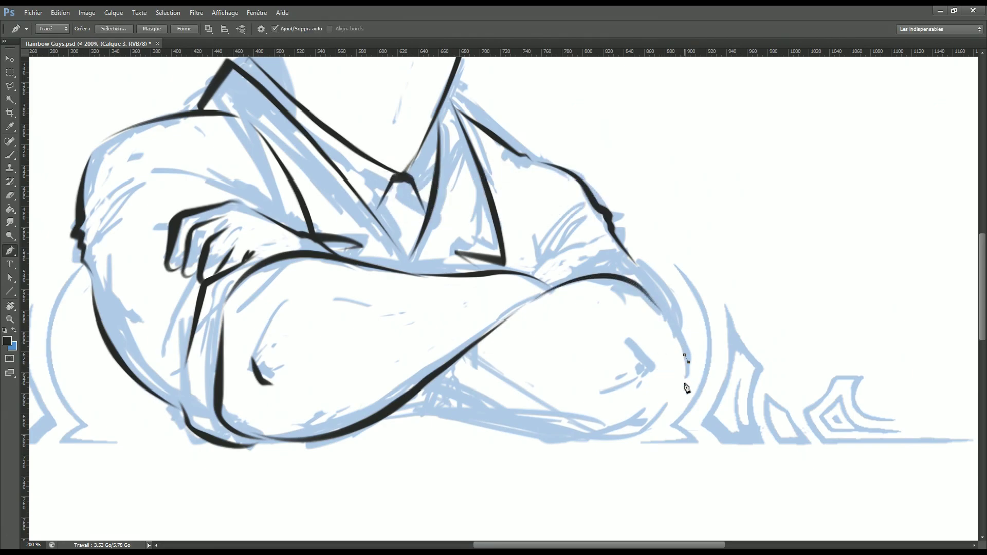
pyautogui.moveTo(507, 416)
pyautogui.mouseDown()
pyautogui.moveTo(348, 353)
pyautogui.moveTo(300, 273)
pyautogui.mouseUp()
pyautogui.press('b')
pyautogui.press('Return')
# Ink the right edge of the elbow in black along a four-anchor path
pyautogui.press('p')
pyautogui.click(654, 304)
pyautogui.click(676, 318)
pyautogui.click(683, 345)
pyautogui.click(690, 375)
pyautogui.press('b')
pyautogui.press('Return')
pyautogui.moveTo(687, 389); pyautogui.dragTo(696, 413)
pyautogui.press('Return')
# Ink the outer elbow curve in black and review the whole drawing without the sketch
pyautogui.press('p')
pyautogui.click(667, 304)
pyautogui.moveTo(702, 354); pyautogui.dragTo(709, 374)
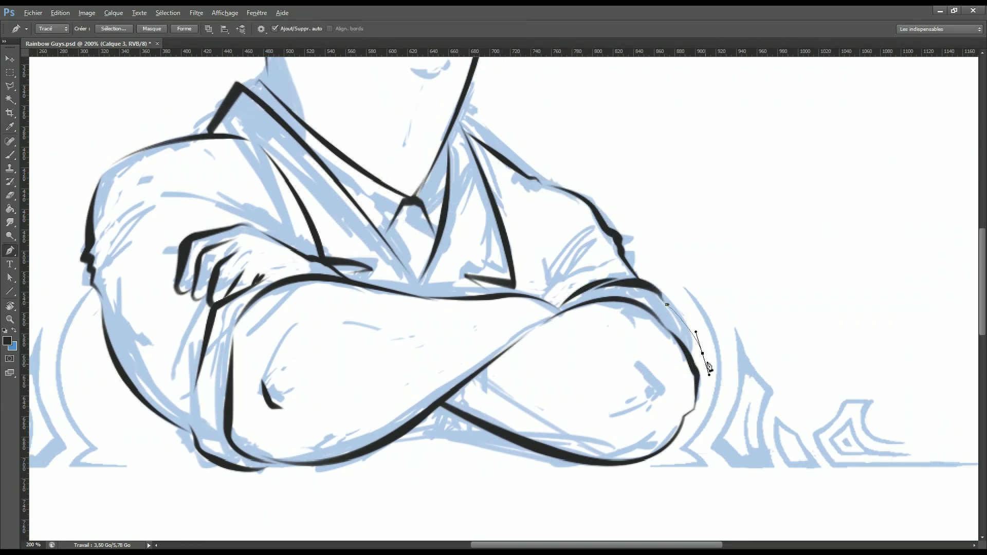
pyautogui.press('b')
pyautogui.press('Return')
pyautogui.hotkey('ctrl', '0')
pyautogui.hotkey('ctrl', ',')
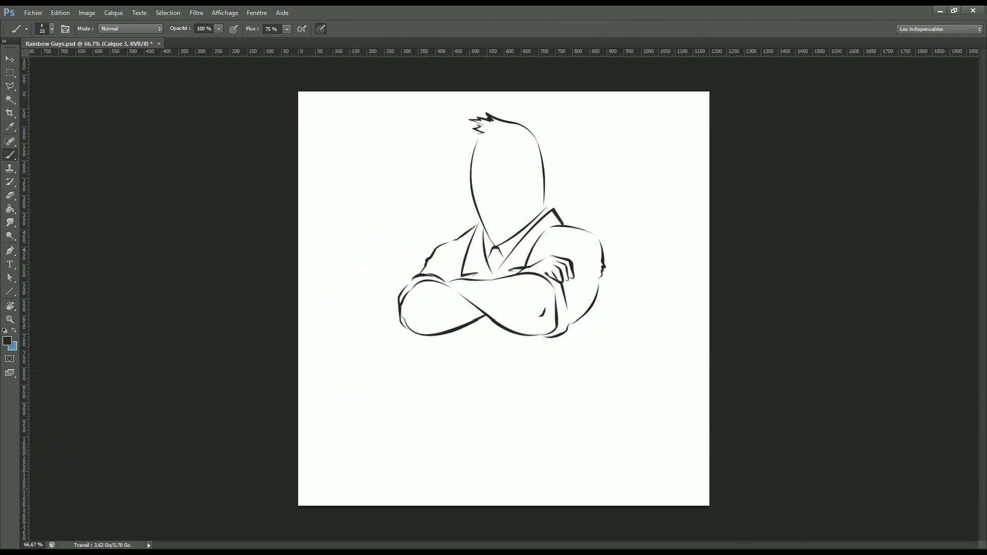
# Zoom back in on the arms and stroke the arm path in black on a new layer
pyautogui.hotkey('ctrl', '1')
pyautogui.hotkey('ctrl', ',')
pyautogui.hotkey('ctrl', '+')
pyautogui.press('p')
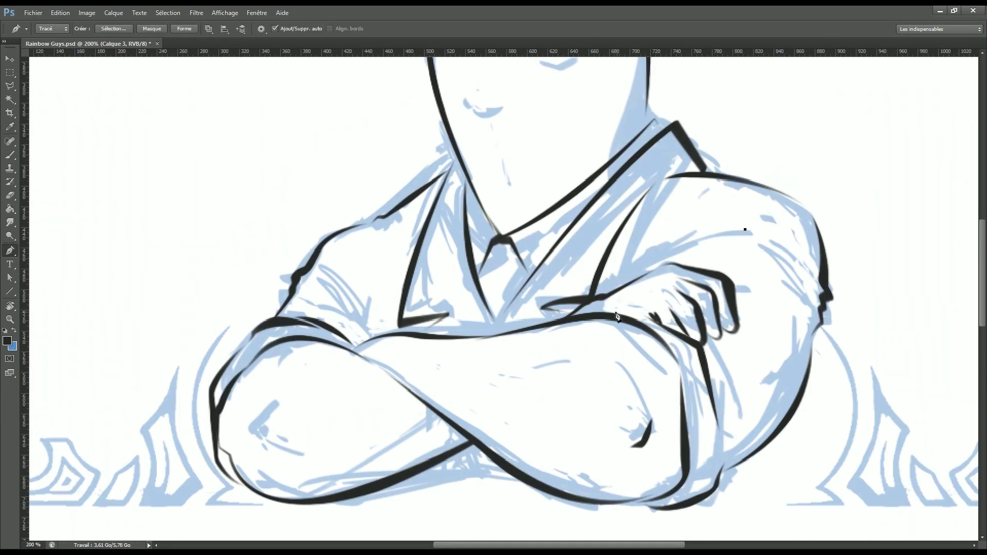
pyautogui.hotkey('ctrl', 'shift', 'alt', 'n')
pyautogui.press('b')
pyautogui.press('Return')
# Ink a thin arm line and the curve along the right sleeve in black
pyautogui.press('p')
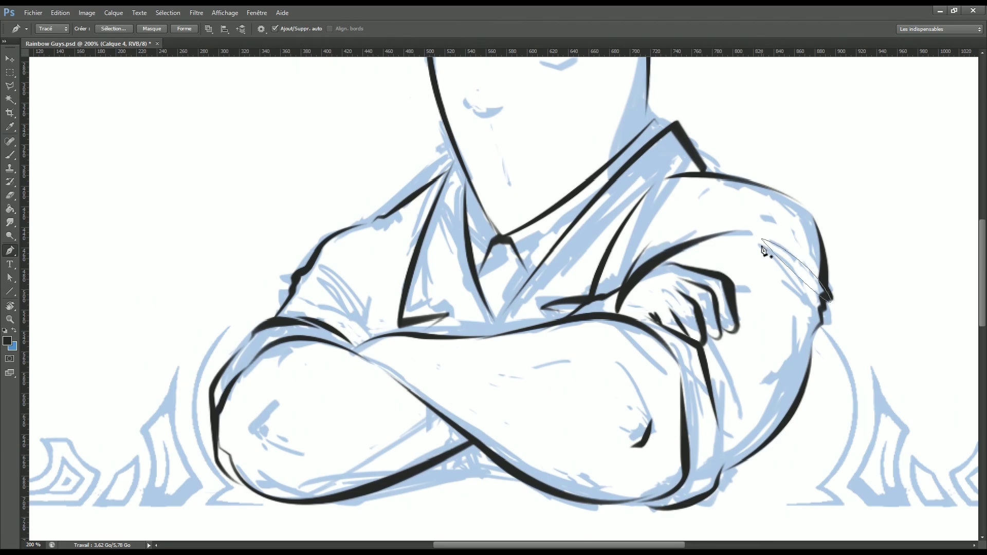
pyautogui.press('b')
pyautogui.press('Return')
pyautogui.press('p')
pyautogui.click(708, 246)
pyautogui.moveTo(820, 310); pyautogui.dragTo(828, 323)
pyautogui.press('b')
pyautogui.press('Return')
# Ink the gripping hand and a sleeve fold, erasing stray marks
pyautogui.press('p')
pyautogui.click(671, 324)
pyautogui.press('b')
pyautogui.press('Return')
pyautogui.press('e')
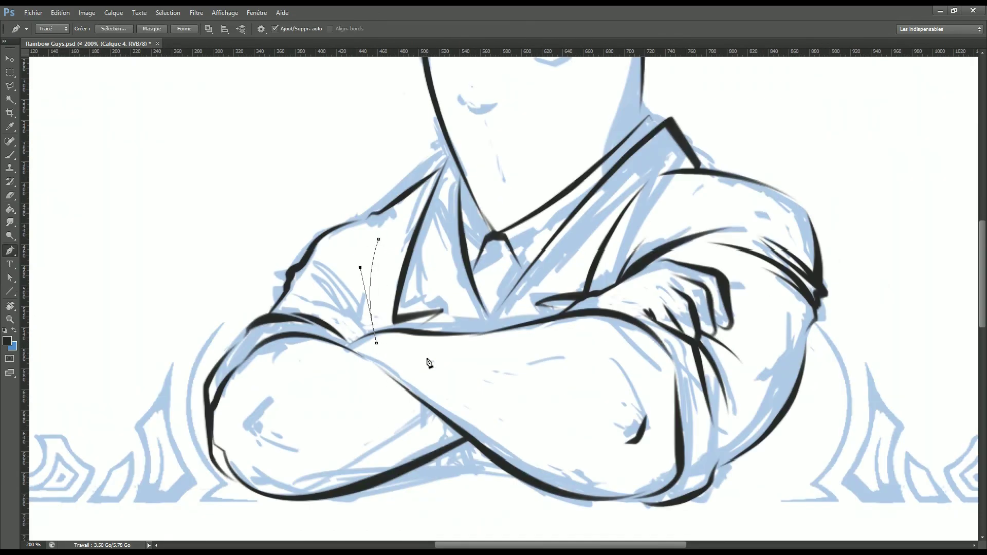
pyautogui.press('b')
pyautogui.press('Return')
# Add fold lines on the left sleeve running into the elbow and erase stray ink
pyautogui.press('p')
pyautogui.click(315, 263)
pyautogui.click(359, 324)
pyautogui.press('b')
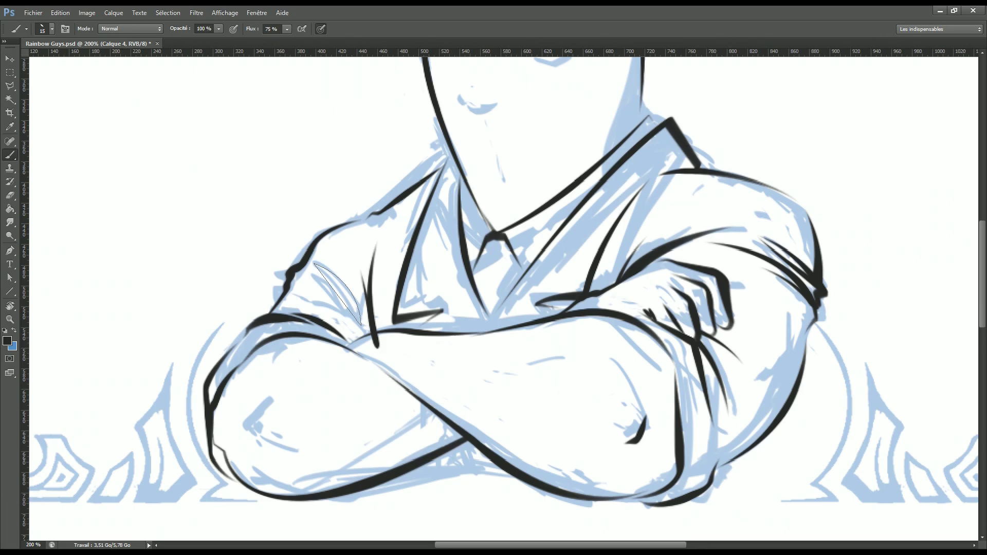
pyautogui.press('Return')
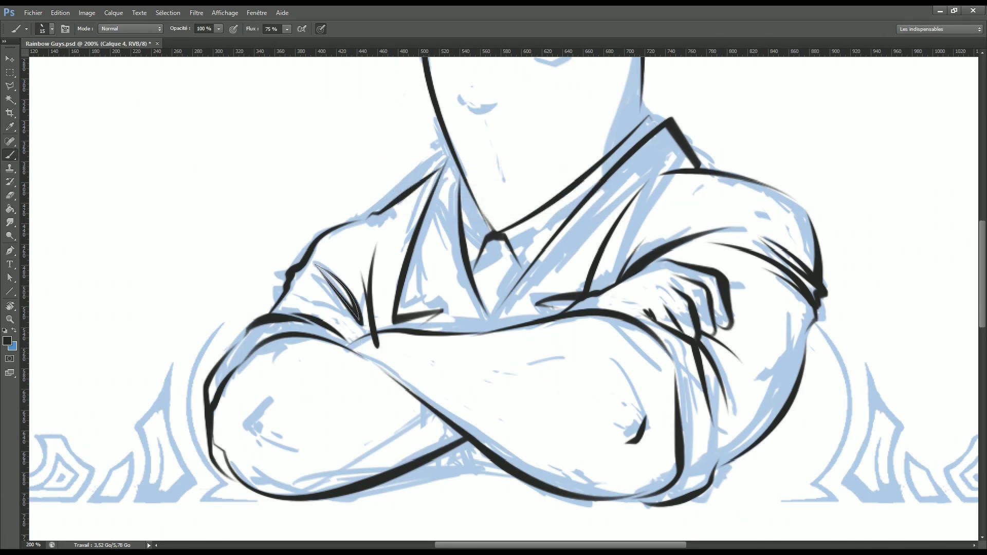
pyautogui.moveTo(309, 315); pyautogui.dragTo(375, 346)
pyautogui.press('e')
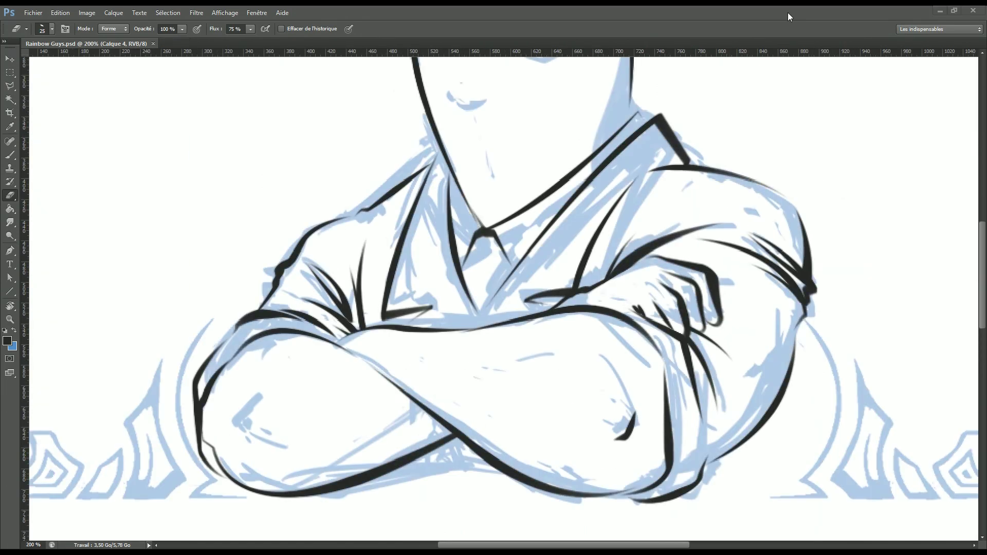
# Ink the tie knot under the collar, then thin the brush to size 4
pyautogui.press('p')
pyautogui.press('b')
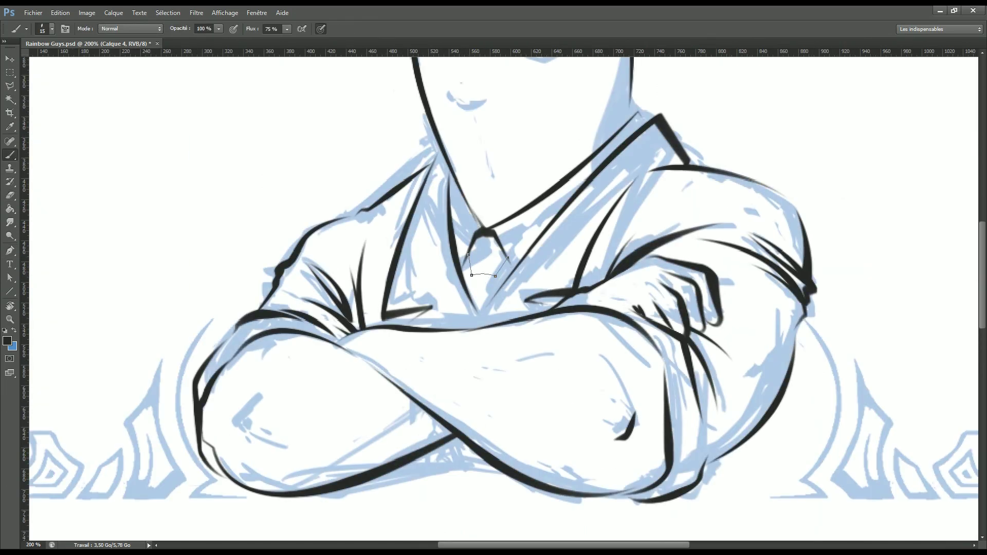
pyautogui.press('[')
pyautogui.press('Return')
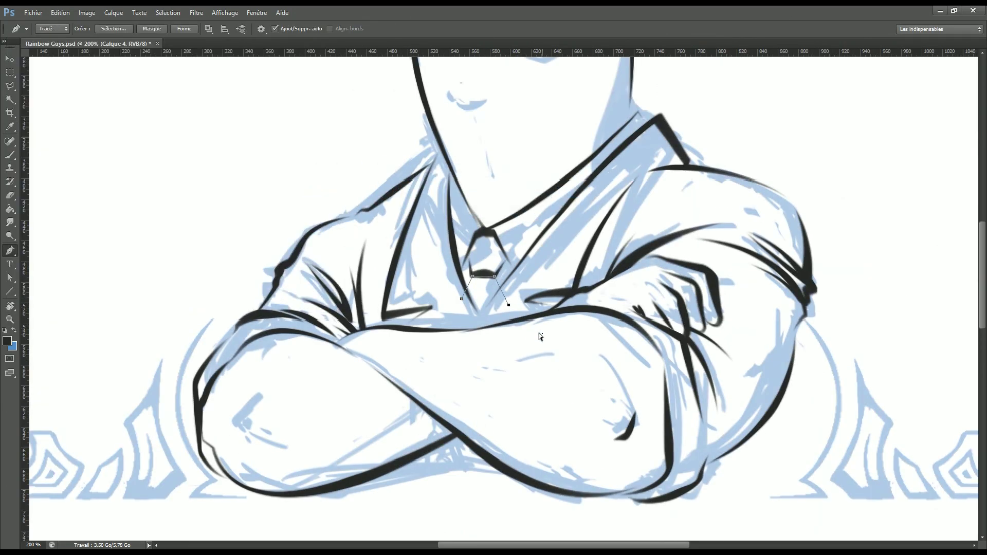
pyautogui.press('a')
pyautogui.press('Delete')
pyautogui.press('b')
pyautogui.press('[')
pyautogui.press('[')
pyautogui.press('[')
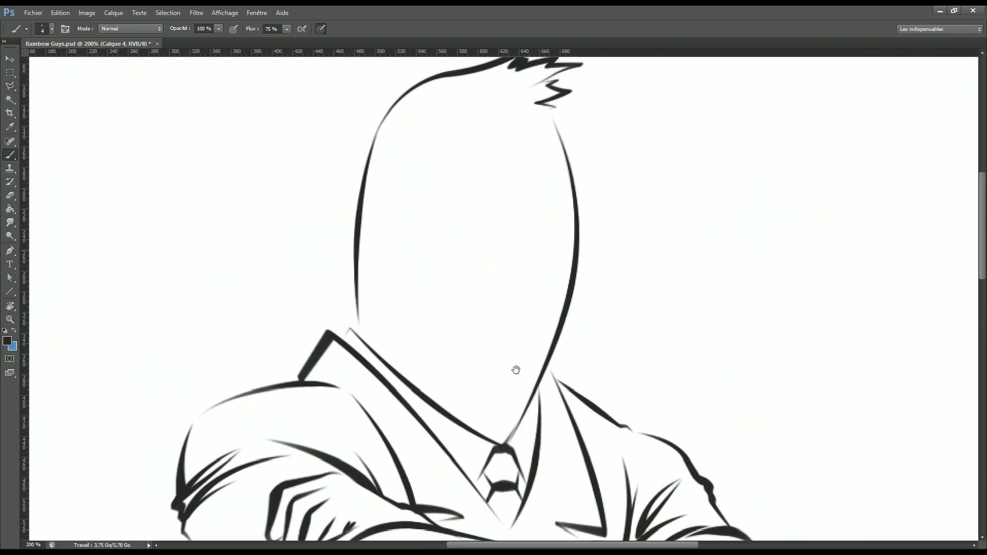
# Begin a curved path tracing the mascot's mouth line
pyautogui.press('p')
pyautogui.click(510, 151)
pyautogui.moveTo(542, 219); pyautogui.dragTo(578, 250)
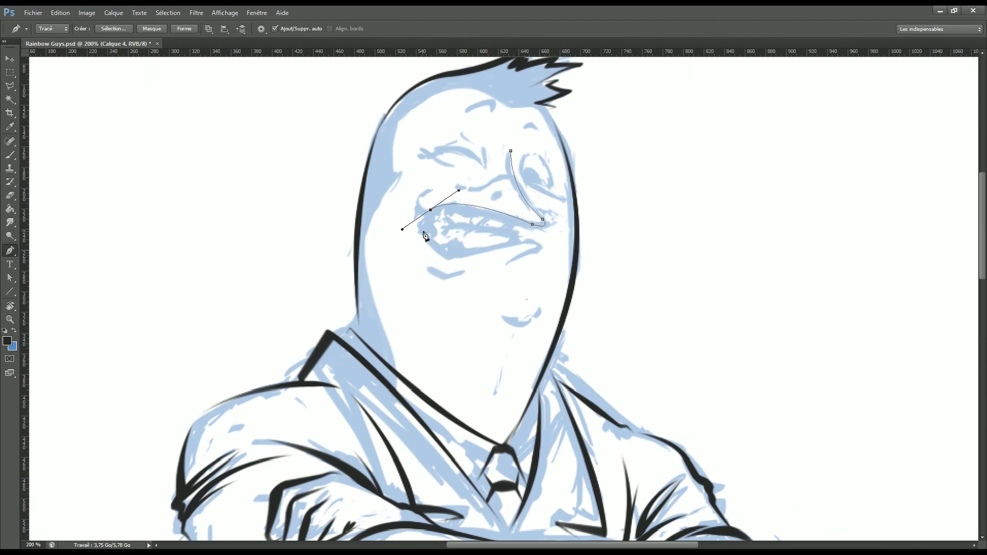
# Stroke the mouth and eye path in black, then undo the last stroke
pyautogui.press('b')
pyautogui.press('Return')
pyautogui.press('p')
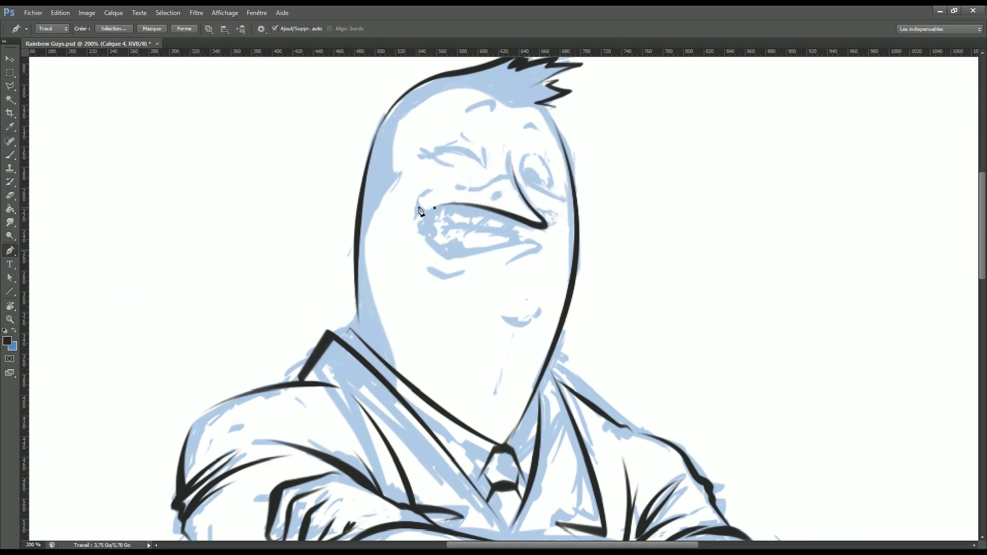
pyautogui.press('b')
pyautogui.hotkey('ctrl', 'z')
# Trace and ink the upper beak curve
pyautogui.press('p')
pyautogui.click(529, 199)
pyautogui.moveTo(497, 178); pyautogui.dragTo(484, 197)
pyautogui.press('b')
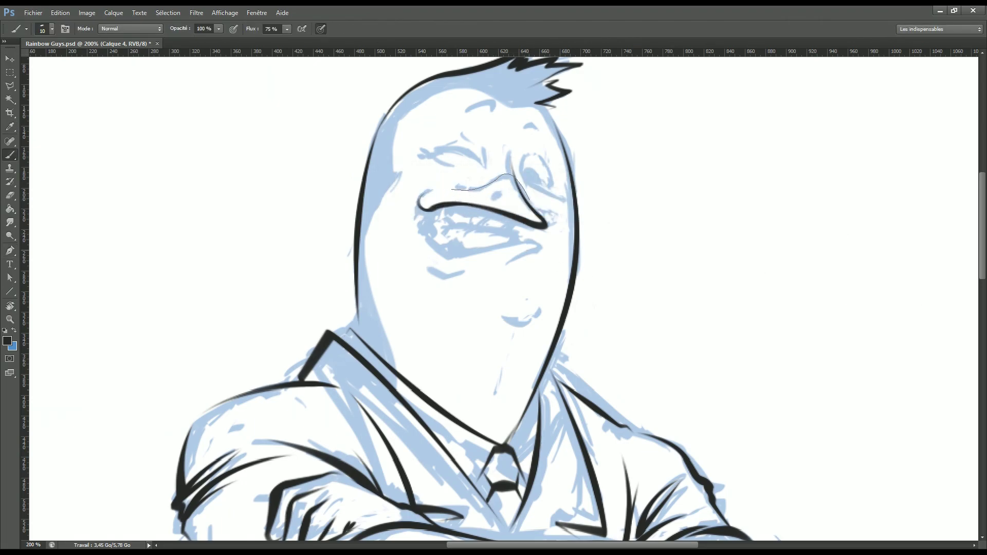
pyautogui.moveTo(496, 195); pyautogui.dragTo(499, 189)
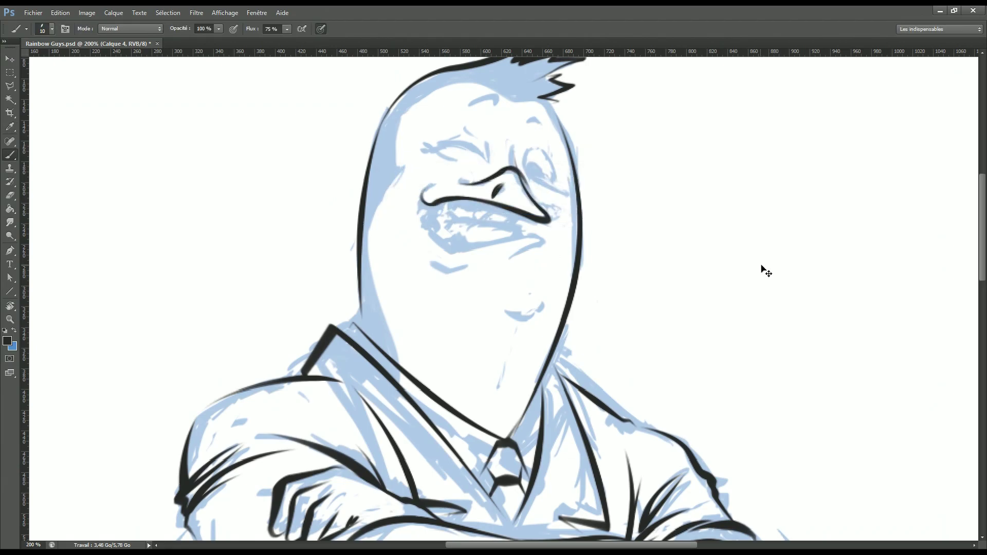
# Ink the lower mouth edge in black as two path segments
pyautogui.press('p')
pyautogui.moveTo(426, 221); pyautogui.dragTo(414, 253)
pyautogui.click(496, 241)
pyautogui.press('b')
pyautogui.press('Return')
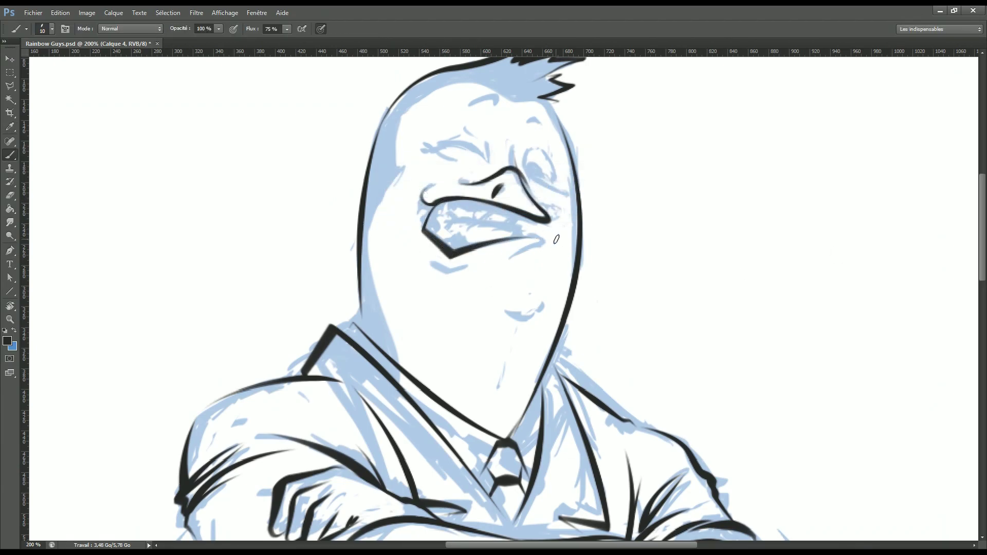
pyautogui.press('p')
pyautogui.moveTo(538, 233); pyautogui.dragTo(546, 248)
pyautogui.press('b')
pyautogui.press('Return')
# Look over the brush presets, then trace and ink the chin smile in black
pyautogui.press('p')
pyautogui.press('b')
pyautogui.press('Return')
pyautogui.press('Escape')
pyautogui.press('p')
pyautogui.moveTo(503, 322); pyautogui.dragTo(545, 303)
pyautogui.press('b')
pyautogui.press('Return')
# Ink a curve near the beak, flipping the canvas horizontally to check proportions
pyautogui.press('Escape')
pyautogui.hotkey('ctrl', '1')
pyautogui.hotkey('ctrl', '+')
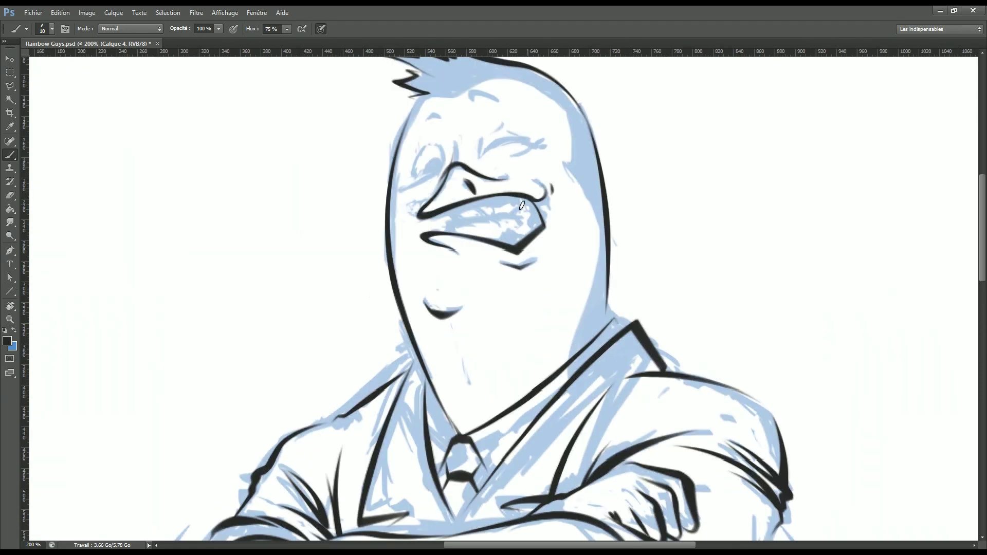
pyautogui.press('p')
pyautogui.moveTo(445, 212); pyautogui.dragTo(452, 220)
pyautogui.hotkey('ctrl', 'shift', 'h')
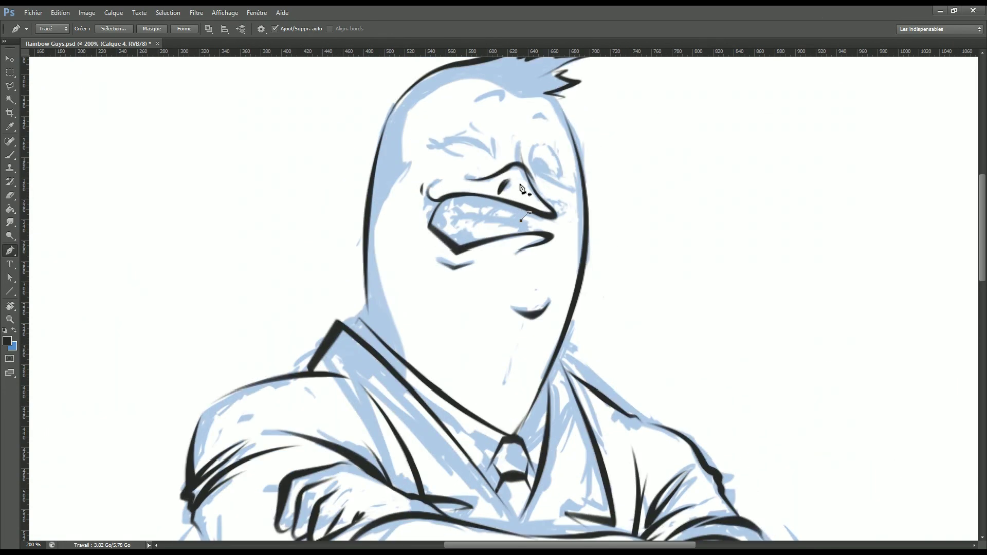
pyautogui.press('b')
pyautogui.press('Return')
# Ink two more black paths along the upper beak and beak edge
pyautogui.press('p')
pyautogui.click(443, 204)
pyautogui.moveTo(486, 222); pyautogui.dragTo(501, 224)
pyautogui.press('b')
pyautogui.press('Return')
pyautogui.press('p')
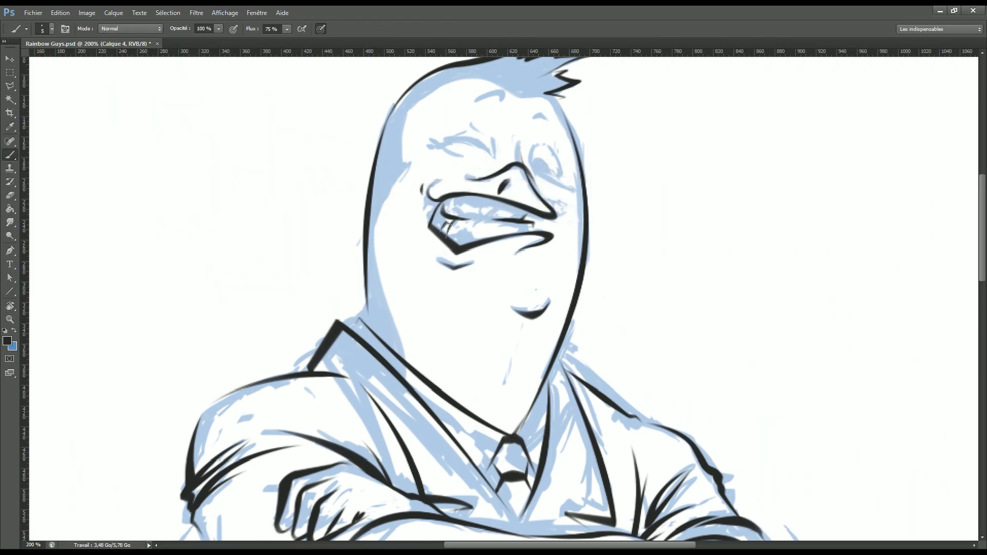
pyautogui.click(450, 240)
pyautogui.press('b')
pyautogui.press('Return')
pyautogui.hotkey('ctrl', '+')
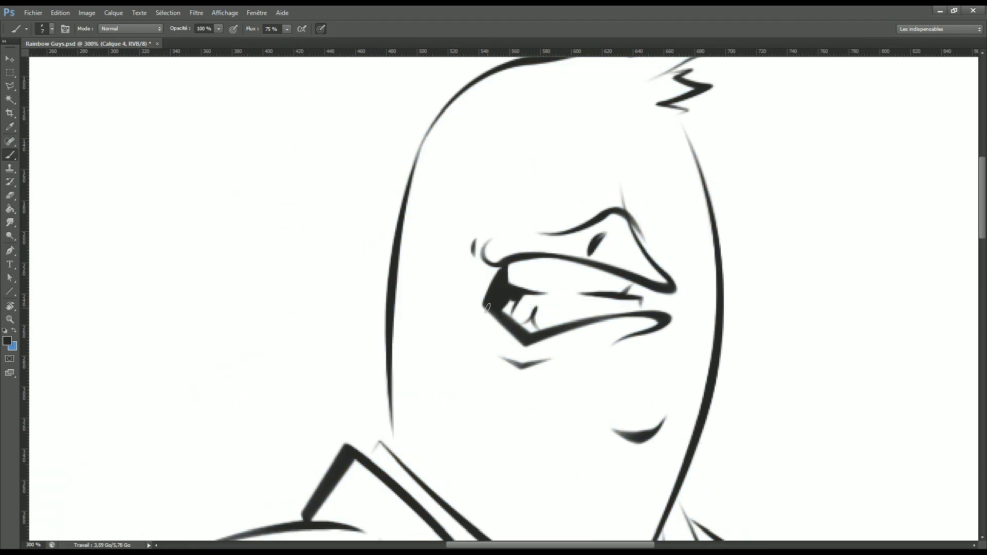
# Ink the curve around the beak tip in black and zoom out to the whole canvas
pyautogui.press('p')
pyautogui.click(637, 281)
pyautogui.moveTo(670, 291); pyautogui.dragTo(663, 260)
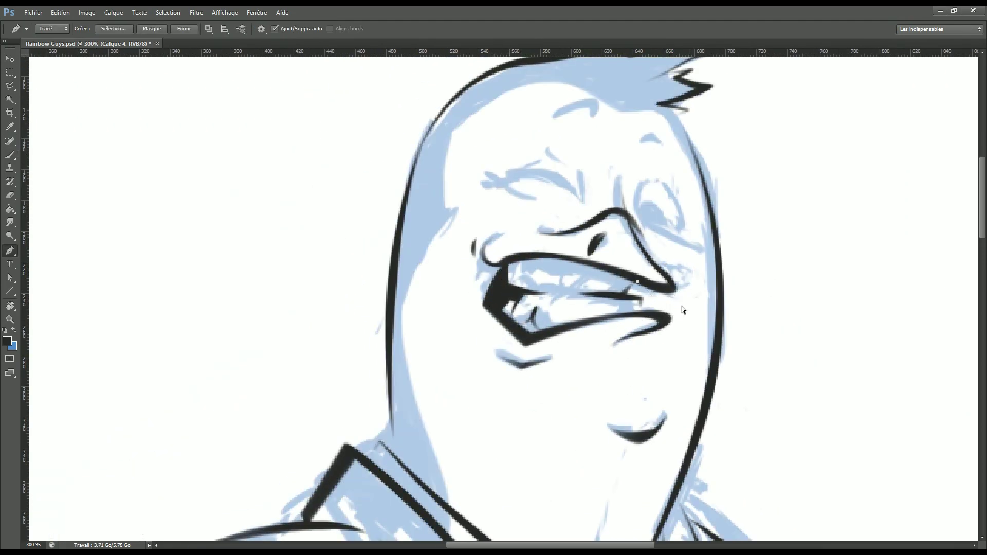
pyautogui.press('b')
pyautogui.press('Return')
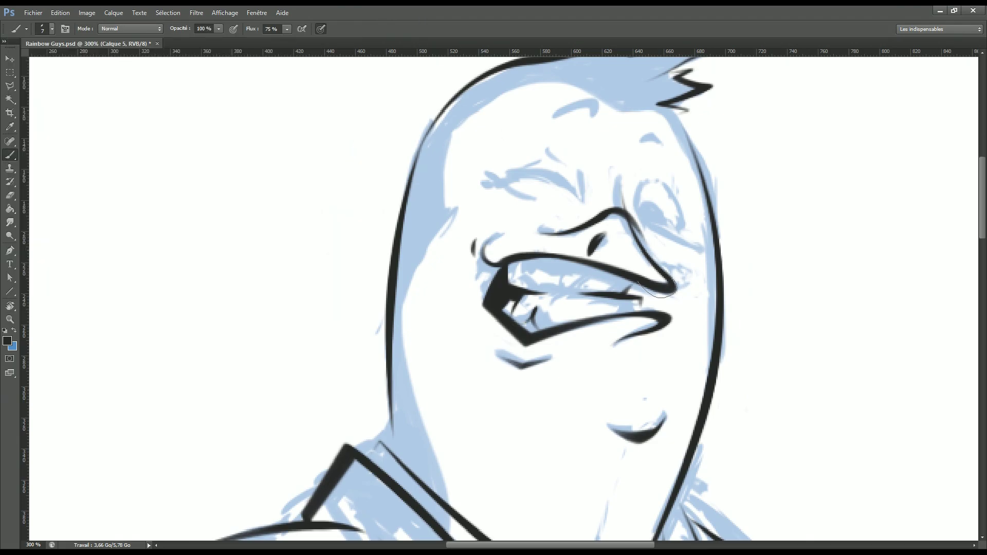
pyautogui.hotkey('ctrl', '1')
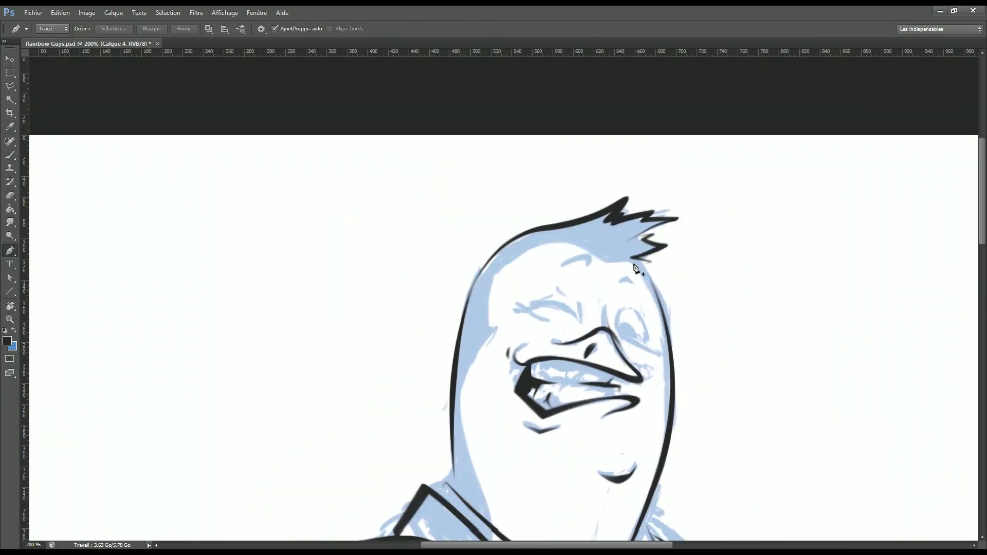
# On a new layer, ink a thin contour across the forehead and down the left cheek
pyautogui.hotkey('ctrl', 'shift', 'n')
pyautogui.press('Return')
pyautogui.click(604, 263)
pyautogui.moveTo(519, 256); pyautogui.dragTo(483, 277)
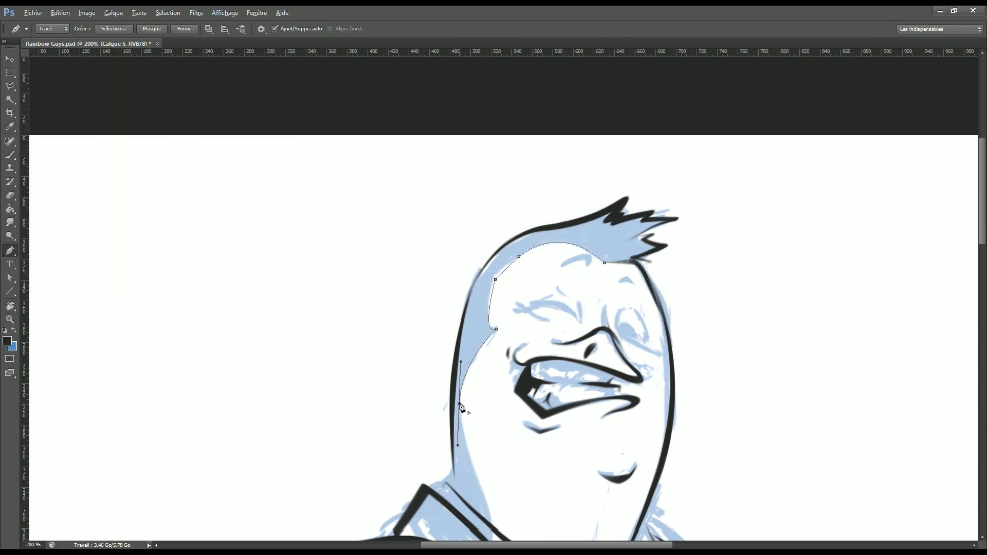
pyautogui.scroll(-3, 461, 406)
pyautogui.click(480, 386)
pyautogui.moveTo(496, 476); pyautogui.dragTo(495, 474)
pyautogui.press('b')
pyautogui.press('Return')
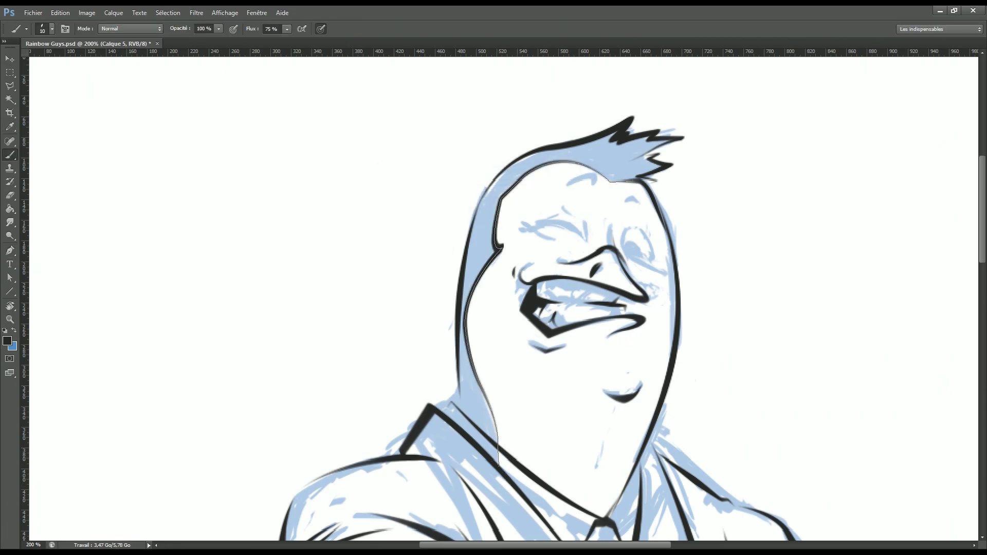
# Erase stray ink, then paint a dark eyebrow stroke on the face
pyautogui.press('e')
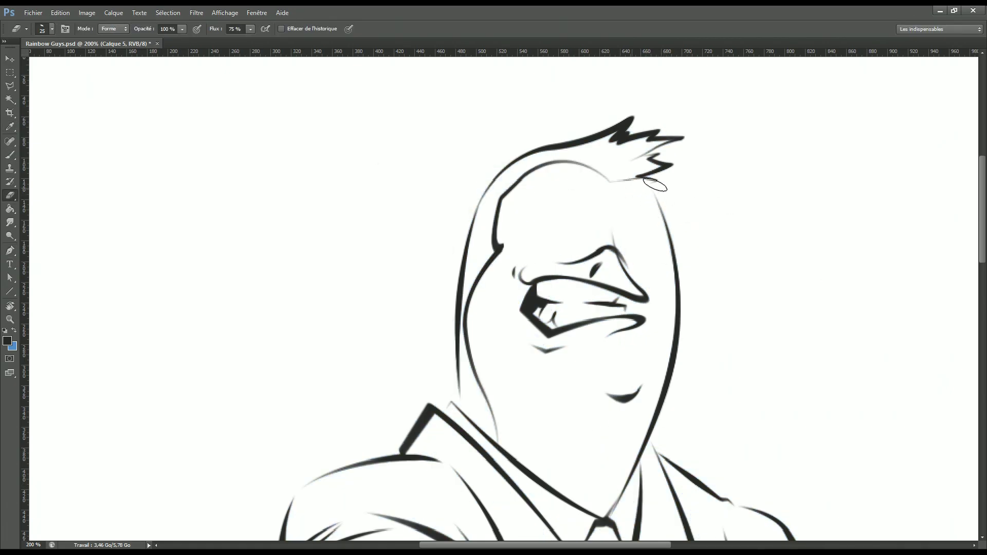
pyautogui.press('b')
pyautogui.moveTo(568, 183); pyautogui.dragTo(595, 178)
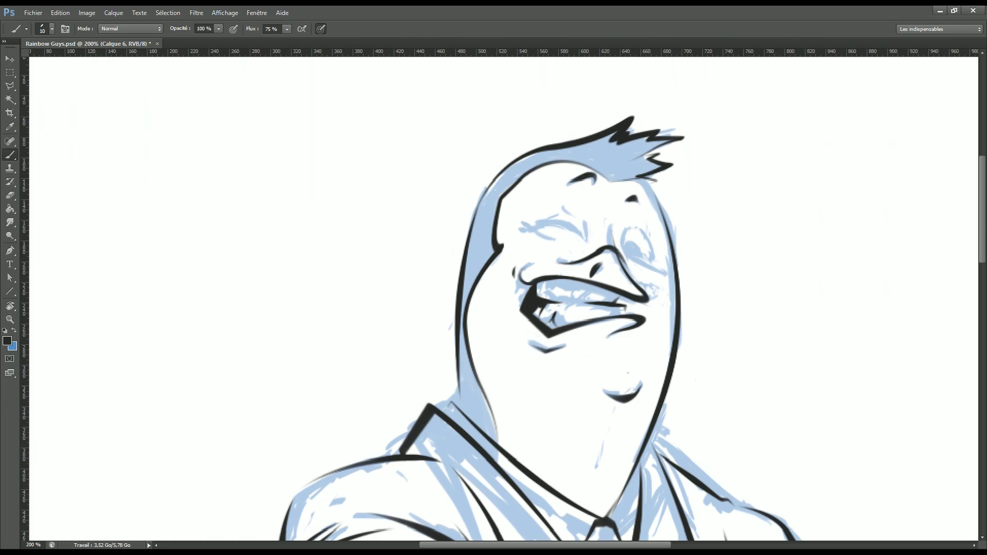
# Ink the first eyebrow and lower eyelid by stroking Pen paths in black
pyautogui.press('p')
pyautogui.click(585, 220)
pyautogui.click(587, 242)
pyautogui.press('Return')
pyautogui.press('p')
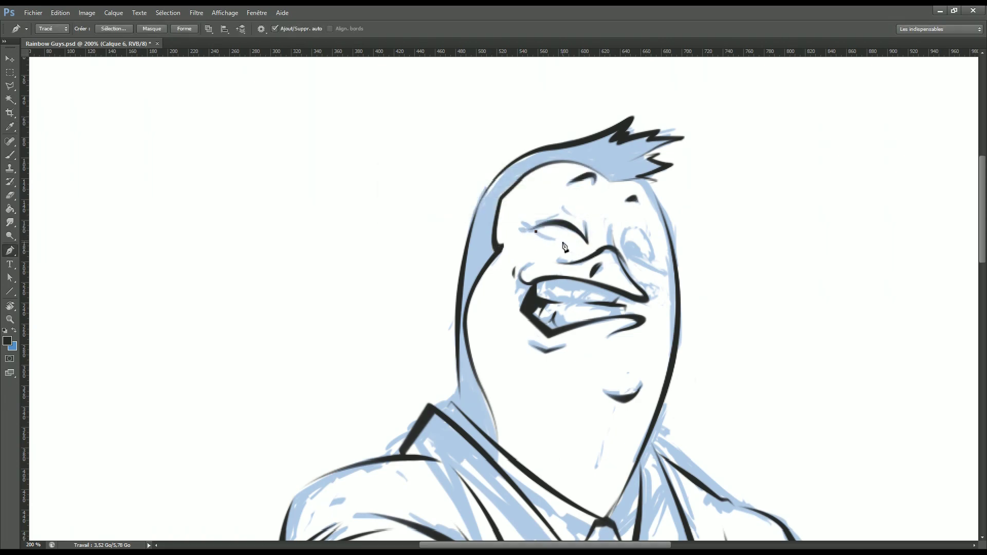
pyautogui.press('b')
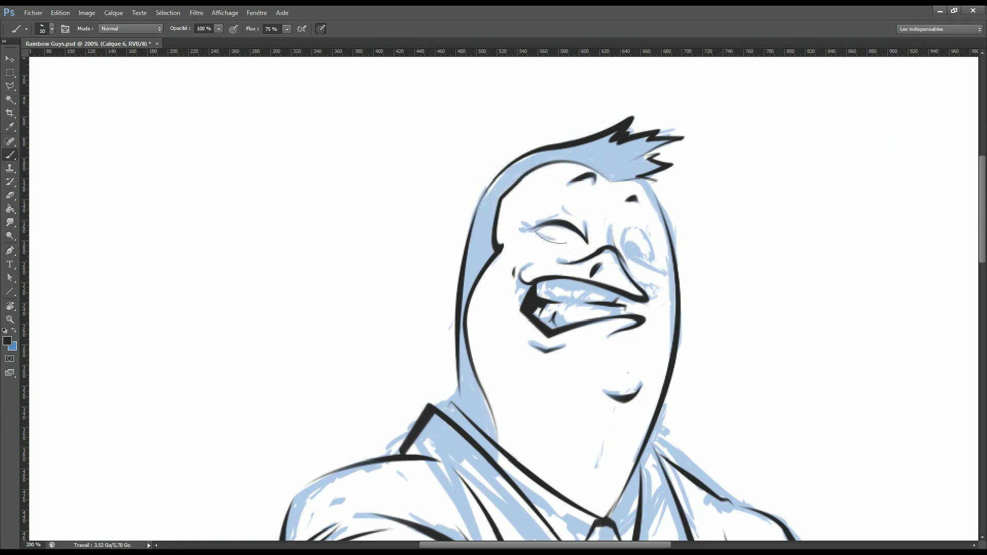
pyautogui.press('Return')
pyautogui.press('p')
pyautogui.press('b')
pyautogui.press('Return')
# Stroke the remaining eyebrow arcs near the left eye in black
pyautogui.press('Return')
pyautogui.press('p')
pyautogui.press('b')
pyautogui.press('Return')
pyautogui.press('Return')
pyautogui.press('p')
pyautogui.press('b')
pyautogui.press('Return')
pyautogui.press('Return')
pyautogui.press('p')
# Outline the right eye with a curved path and stroke it black with a 5 px brush
pyautogui.click(631, 259)
pyautogui.moveTo(660, 273); pyautogui.dragTo(669, 286)
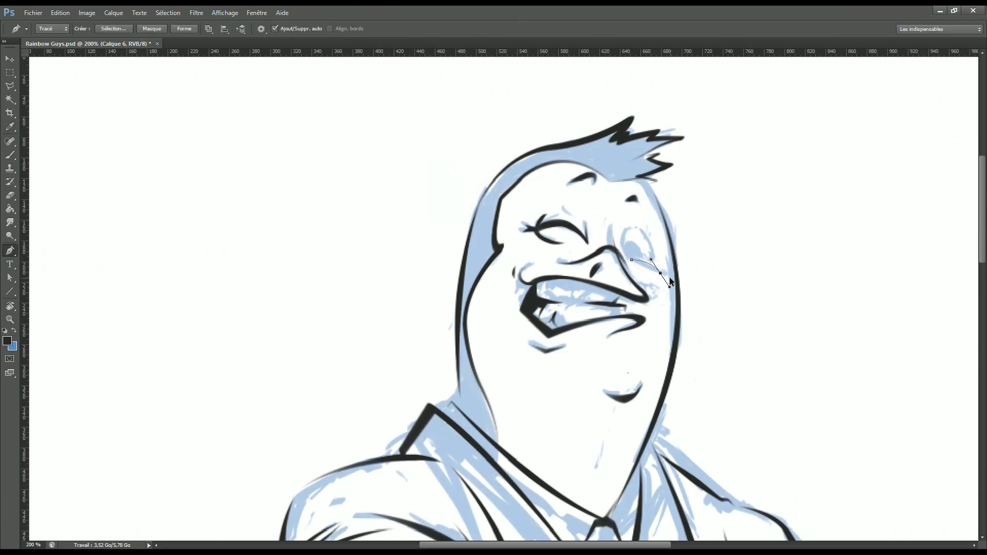
pyautogui.click(632, 227)
pyautogui.press('b')
pyautogui.click(51, 29)
pyautogui.write('5')
pyautogui.press('Return')
pyautogui.press('p')
pyautogui.press('b')
pyautogui.press('Return')
# Nudge the pupil dot slightly down and return to the main ink layer
pyautogui.press('Return')
pyautogui.press('v')
pyautogui.moveTo(717, 280); pyautogui.dragTo(719, 286)
pyautogui.press('e')
pyautogui.hotkey('ctrl', 'alt', 'z')
pyautogui.press('Return')
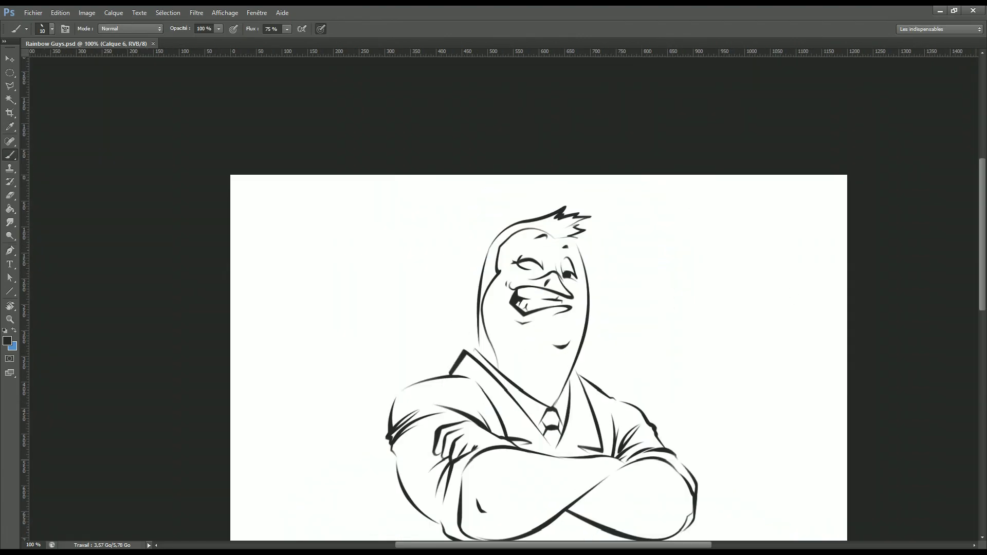
# Mirror the canvas horizontally to check the inked mascot, then flip it back
pyautogui.hotkey('ctrl', 'h')
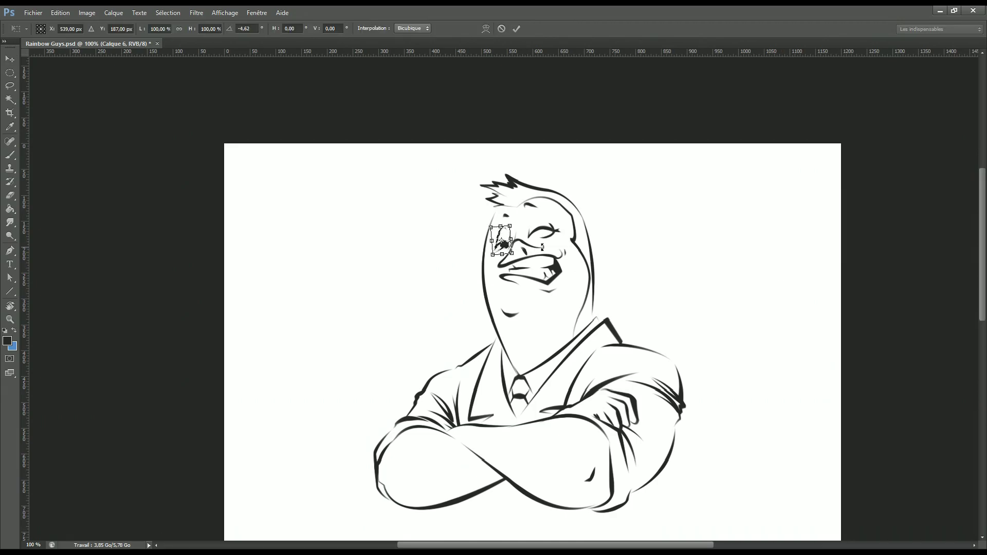
pyautogui.hotkey('ctrl', 'h')
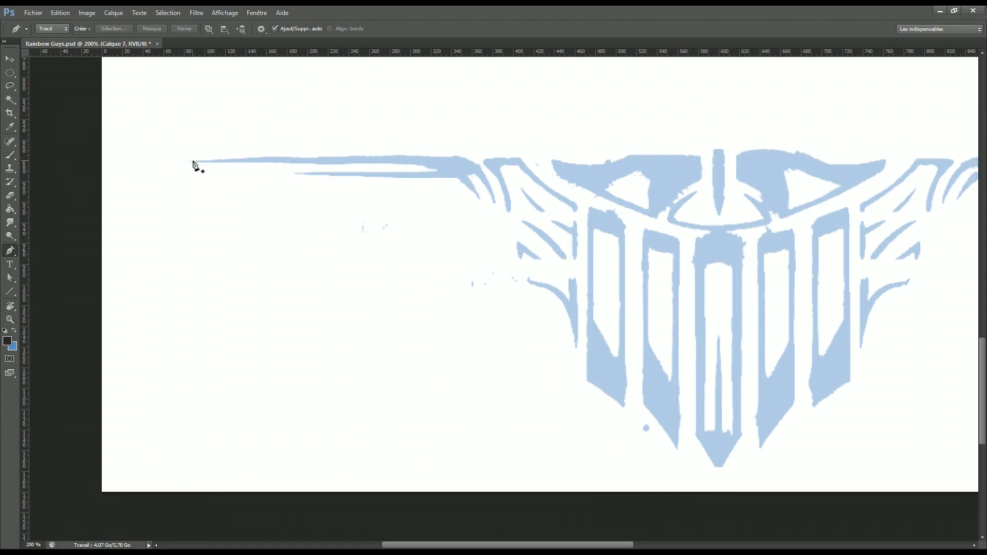
# Ink the ornament's top edge and left wing in black with a 20 px brush
pyautogui.moveTo(194, 161); pyautogui.dragTo(494, 202)
pyautogui.click(52, 29)
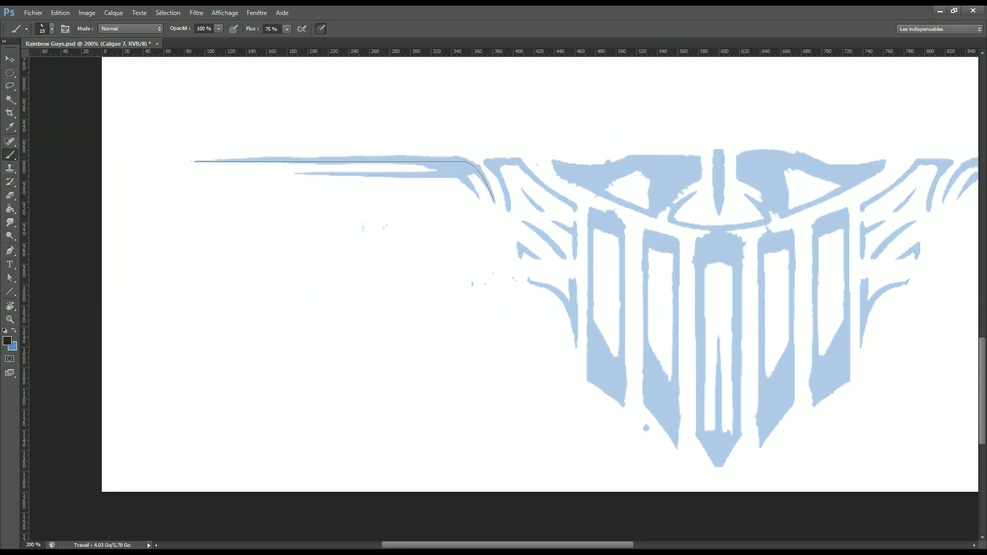
pyautogui.press('p')
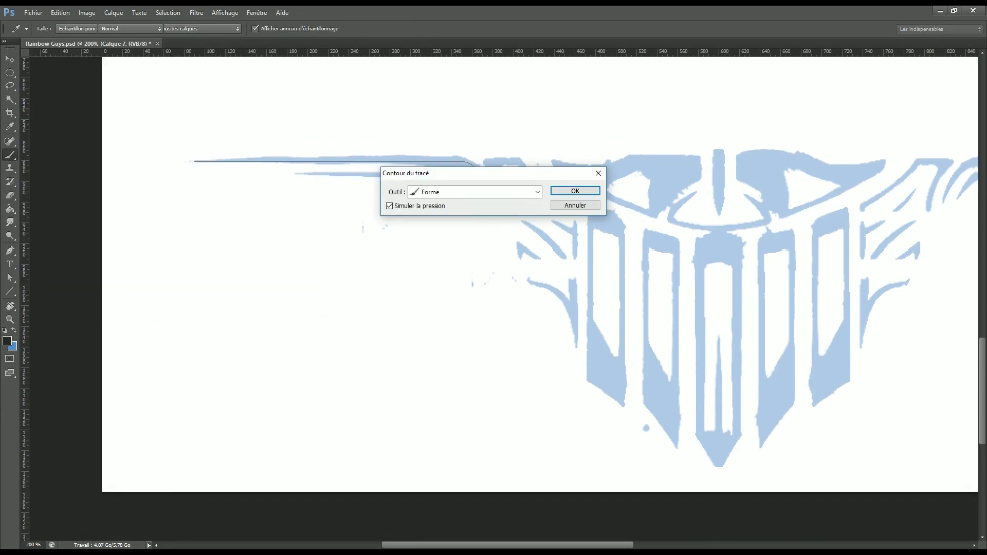
pyautogui.click(571, 191)
pyautogui.moveTo(513, 215); pyautogui.dragTo(446, 248)
pyautogui.moveTo(506, 241); pyautogui.dragTo(533, 249)
pyautogui.press('b')
pyautogui.press('Return')
pyautogui.hotkey('ctrl', 'z')
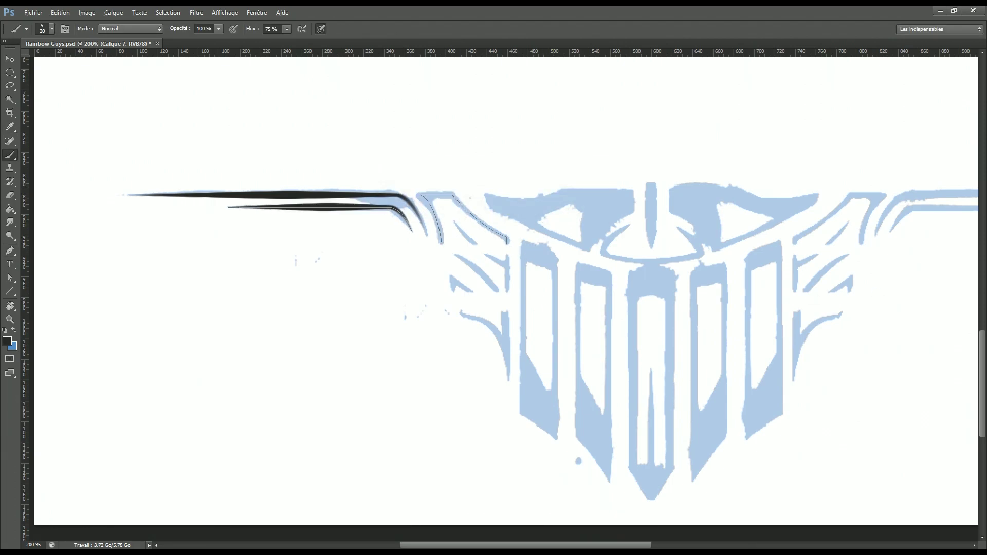
pyautogui.press('Return')
# Trace and stroke the first two wing blades in black
pyautogui.press('p')
pyautogui.click(454, 222)
pyautogui.click(477, 244)
pyautogui.press('b')
pyautogui.press('Return')
pyautogui.press('p')
pyautogui.click(455, 256)
pyautogui.click(501, 296)
pyautogui.press('b')
pyautogui.press('Return')
# Trace the lower blade with a curved path and stroke it in black
pyautogui.press('p')
pyautogui.click(453, 290)
pyautogui.moveTo(469, 291); pyautogui.dragTo(494, 314)
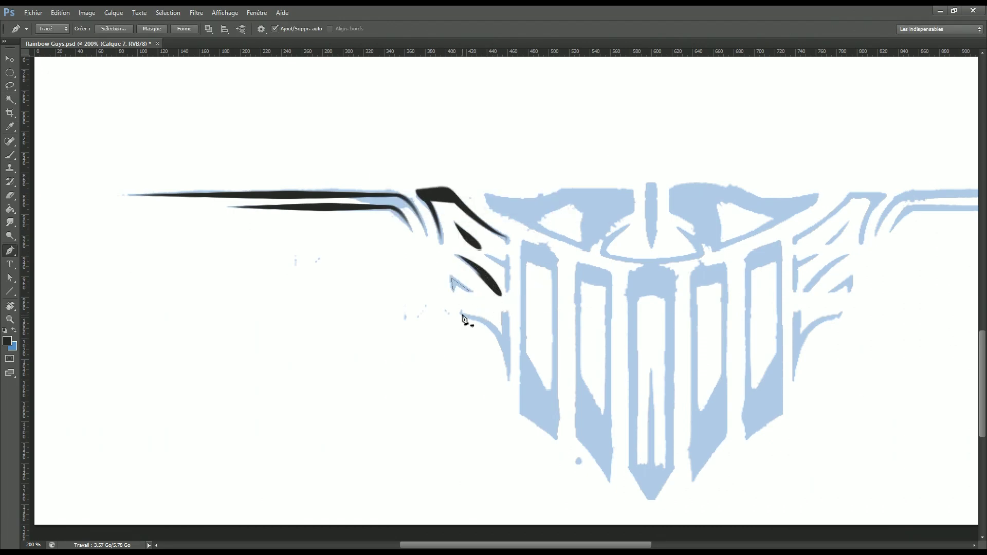
pyautogui.press('b')
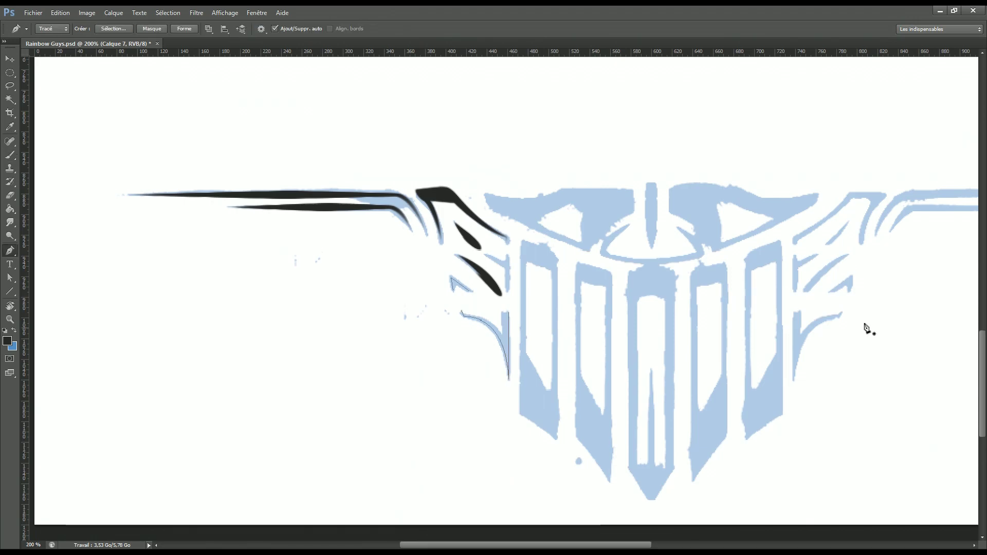
pyautogui.press('Return')
pyautogui.hotkey('ctrl', 'z')
pyautogui.press('Return')
# Ink the curved spike in black and check the whole logo zoomed out
pyautogui.press('p')
pyautogui.click(486, 254)
pyautogui.moveTo(506, 255); pyautogui.dragTo(507, 268)
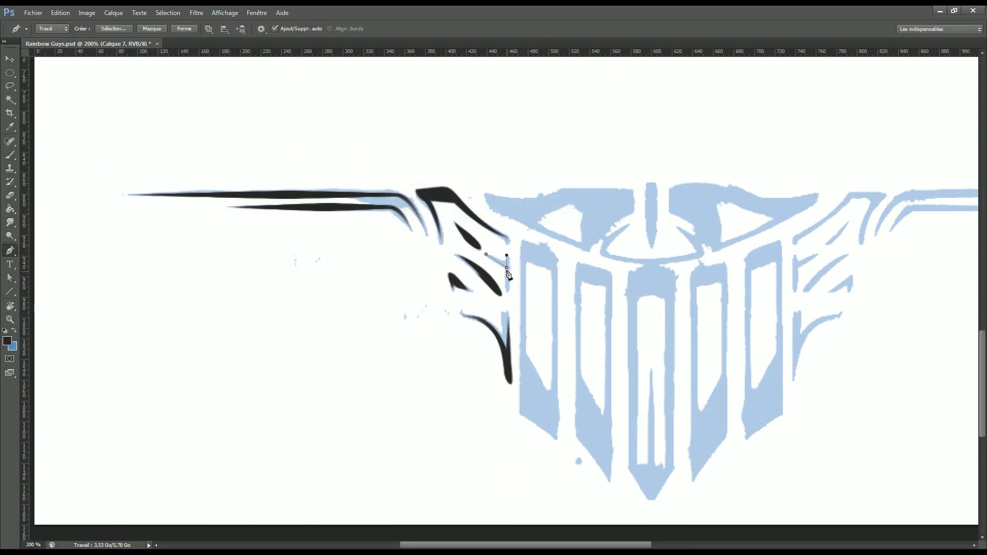
pyautogui.press('b')
pyautogui.press('Return')
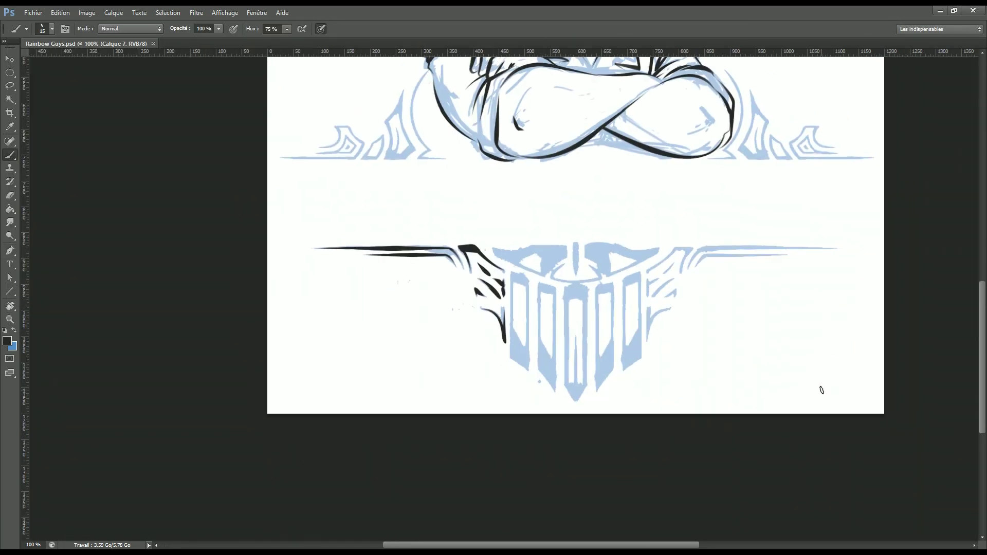
pyautogui.press('p')
# Outline the top angled shape and its inner edge in black
pyautogui.click(481, 199)
pyautogui.click(499, 217)
pyautogui.moveTo(584, 254); pyautogui.dragTo(589, 258)
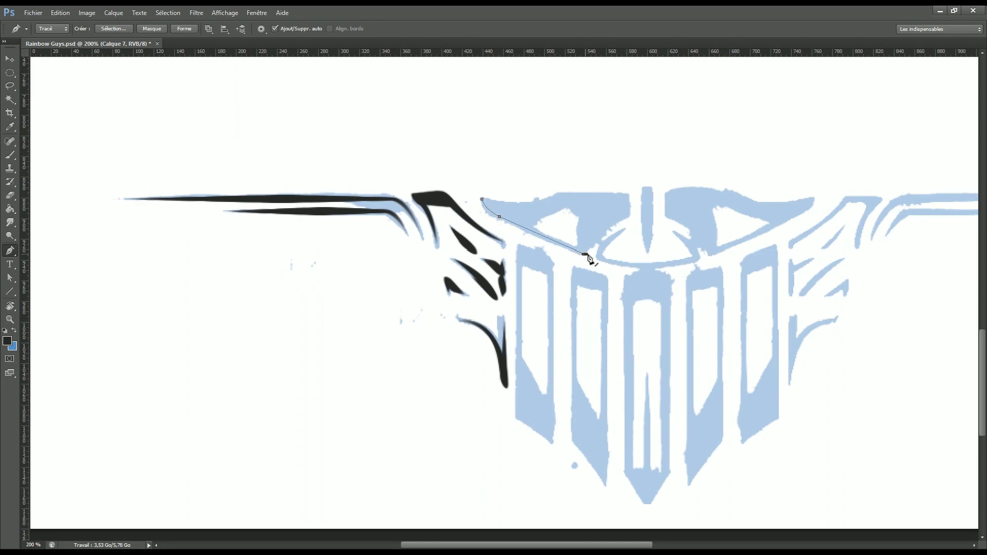
pyautogui.click(481, 199)
pyautogui.press('b')
pyautogui.press('Return')
pyautogui.press('p')
pyautogui.click(577, 243)
pyautogui.moveTo(582, 214); pyautogui.dragTo(591, 203)
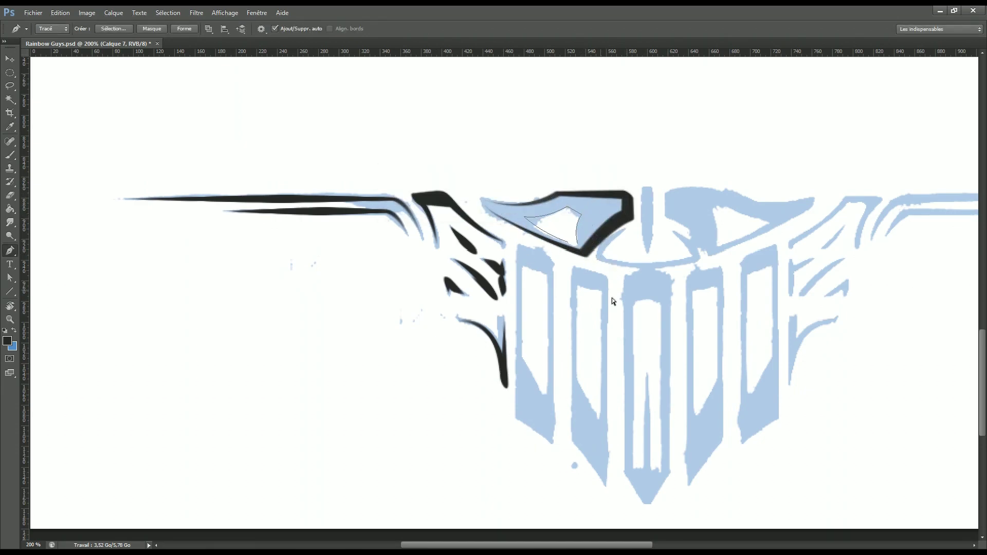
pyautogui.press('b')
pyautogui.press('Return')
# Ink the first vertical bar's outer and inner outlines in black
pyautogui.press('p')
pyautogui.click(518, 247)
pyautogui.click(518, 414)
pyautogui.press('b')
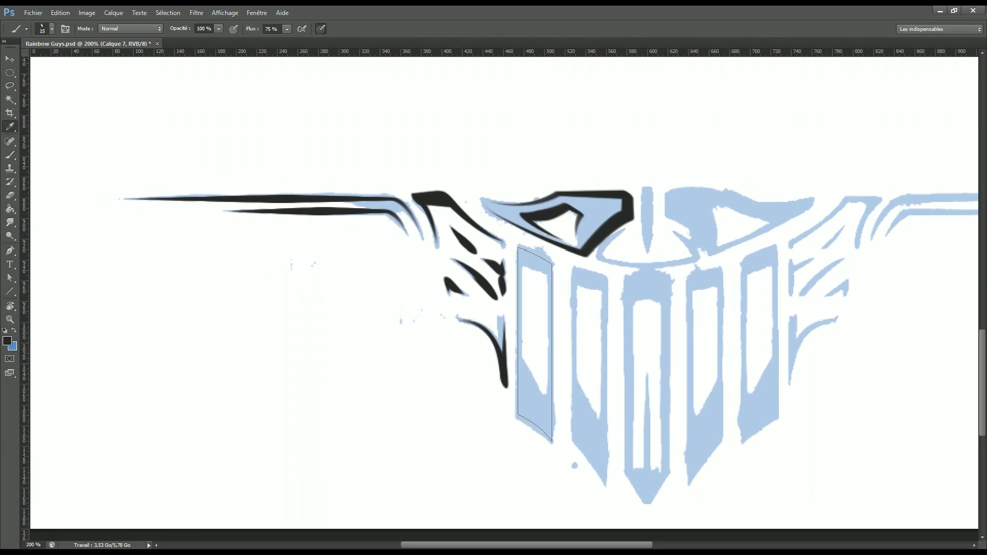
pyautogui.press('Return')
pyautogui.press('p')
pyautogui.click(543, 394)
pyautogui.click(522, 357)
pyautogui.click(522, 262)
pyautogui.press('b')
pyautogui.press('Return')
# Ink the second vertical bar's outline and inner edge in black
pyautogui.press('p')
pyautogui.click(574, 268)
pyautogui.click(605, 278)
pyautogui.click(574, 267)
pyautogui.press('b')
pyautogui.press('Return')
pyautogui.press('p')
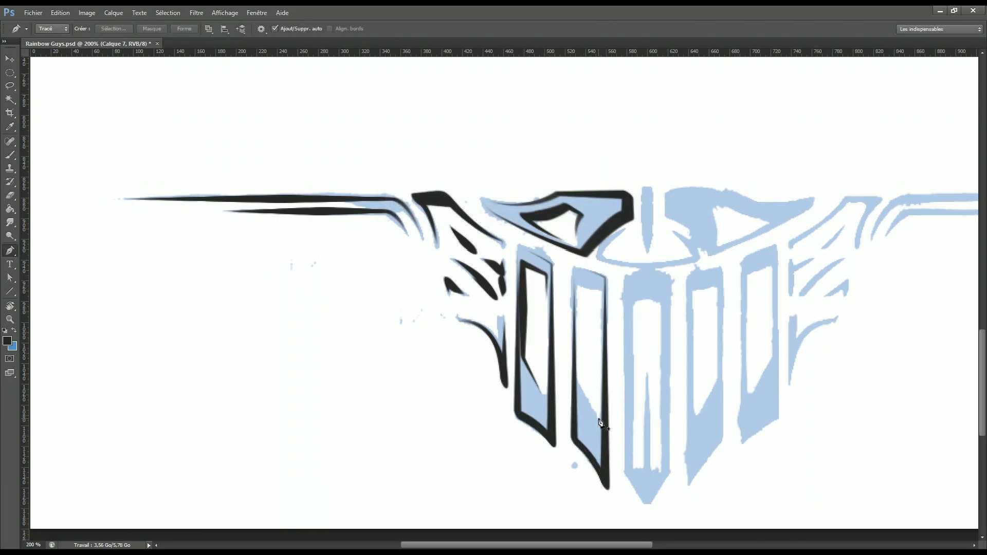
pyautogui.press('b')
pyautogui.press('Return')
# Ink the third vertical bar's outline and inner edge in black
pyautogui.press('p')
pyautogui.click(648, 271)
pyautogui.press('b')
pyautogui.press('Return')
pyautogui.press('p')
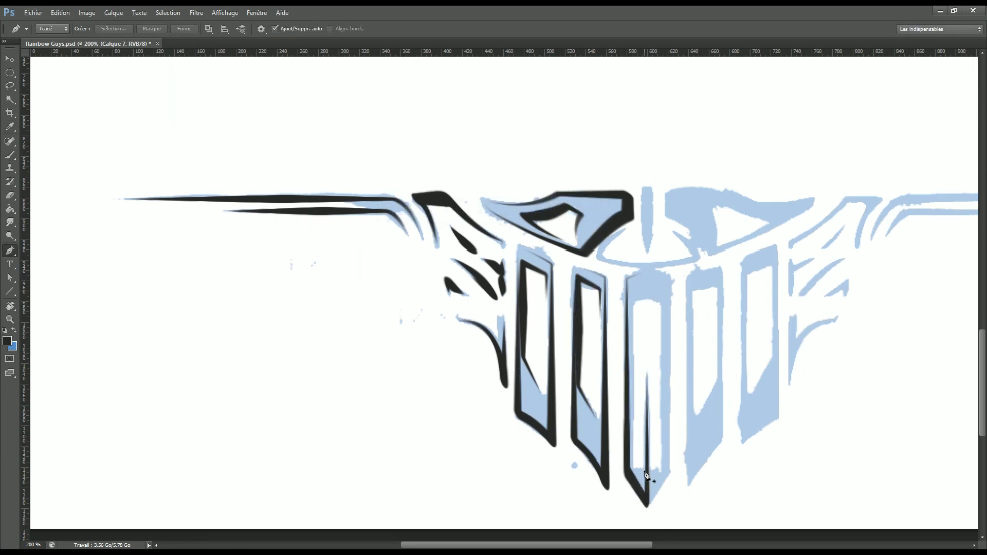
pyautogui.press('b')
pyautogui.press('Return')
# Stroke the curved line above the bars and the central spike in black
pyautogui.press('p')
pyautogui.click(634, 226)
pyautogui.moveTo(656, 264); pyautogui.dragTo(686, 266)
pyautogui.press('b')
pyautogui.press('Return')
pyautogui.press('p')
pyautogui.click(647, 252)
pyautogui.click(639, 220)
pyautogui.click(643, 187)
pyautogui.click(647, 156)
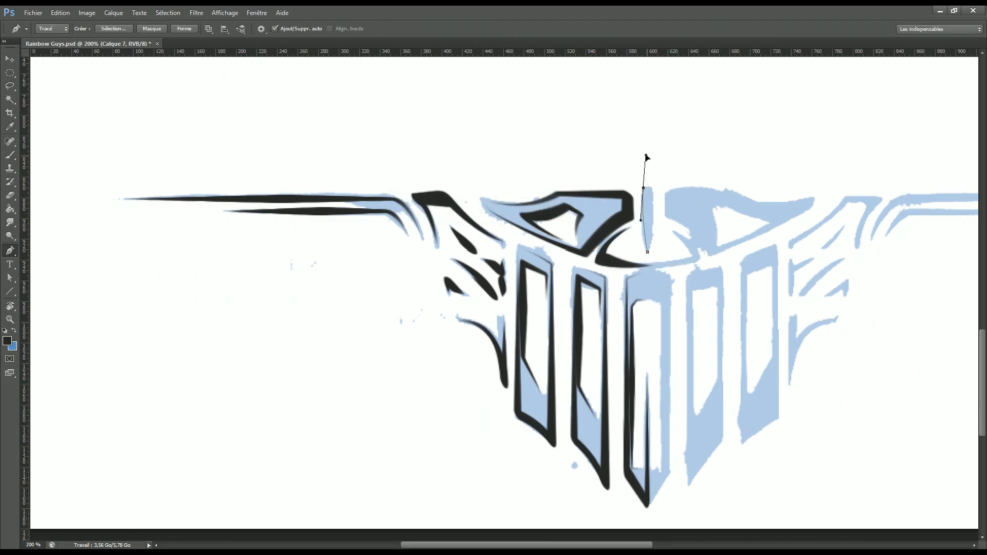
pyautogui.press('b')
pyautogui.press('Return')
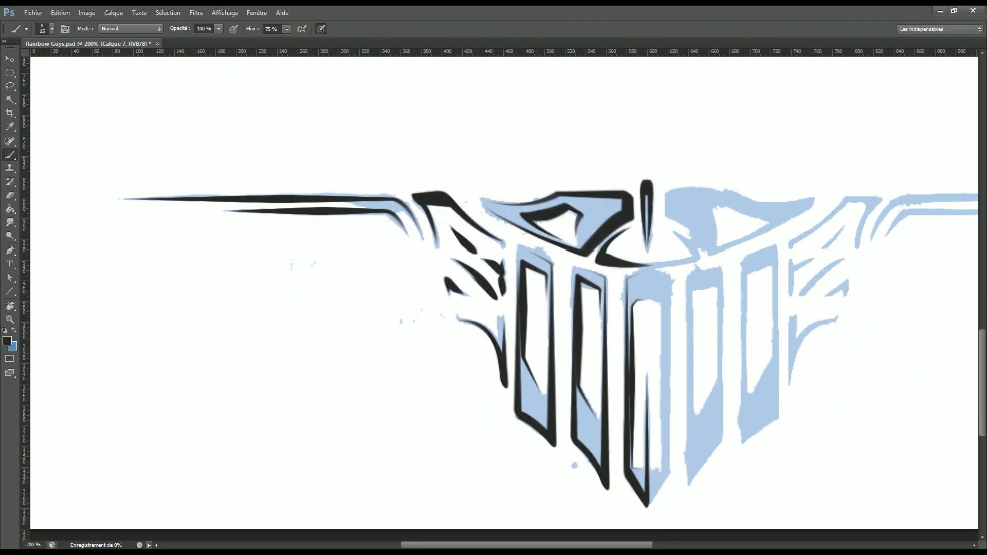
# Hide the blue sketch, duplicate the inked half, mirror it, and zoom out
pyautogui.hotkey('ctrl', ',')
pyautogui.hotkey('ctrl', 'j')
pyautogui.press('v')
pyautogui.hotkey('ctrl', '-')
pyautogui.hotkey('ctrl', '-')
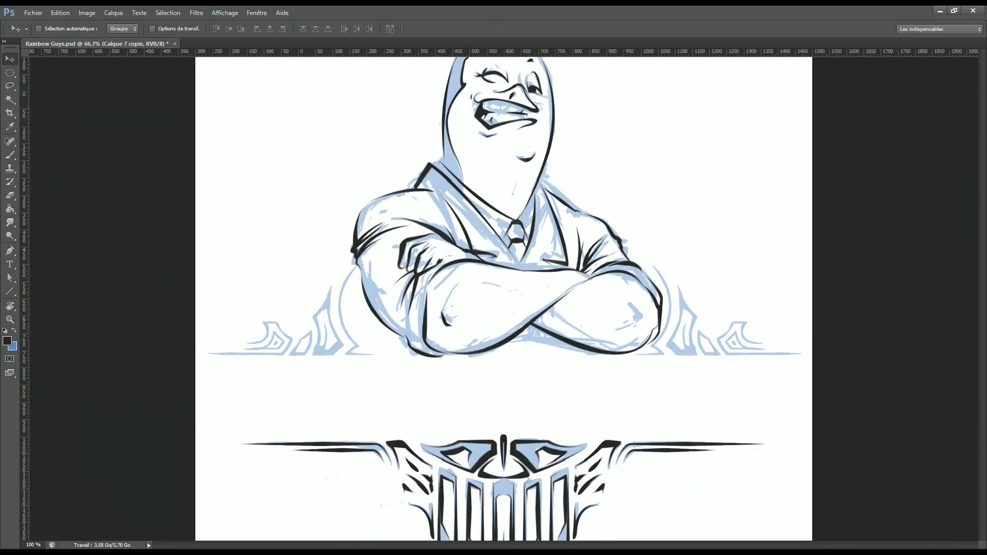
# Trace the upper ornament curve over the blue sketch and stroke it in black
pyautogui.hotkey('ctrl', '+')
pyautogui.hotkey('ctrl', '+')
pyautogui.press('p')
pyautogui.click(571, 245)
pyautogui.moveTo(571, 406); pyautogui.dragTo(643, 489)
pyautogui.click(552, 420)
pyautogui.press('b')
pyautogui.press('Return')
# Outline the lower-left spike and stroke it in black ink
pyautogui.press('p')
pyautogui.click(482, 422)
pyautogui.click(524, 422)
pyautogui.moveTo(534, 408); pyautogui.dragTo(489, 426)
pyautogui.click(482, 422)
pyautogui.press('b')
pyautogui.press('Return')
# Ink the path below the spike and the inner spike outline in black
pyautogui.press('p')
pyautogui.click(496, 376)
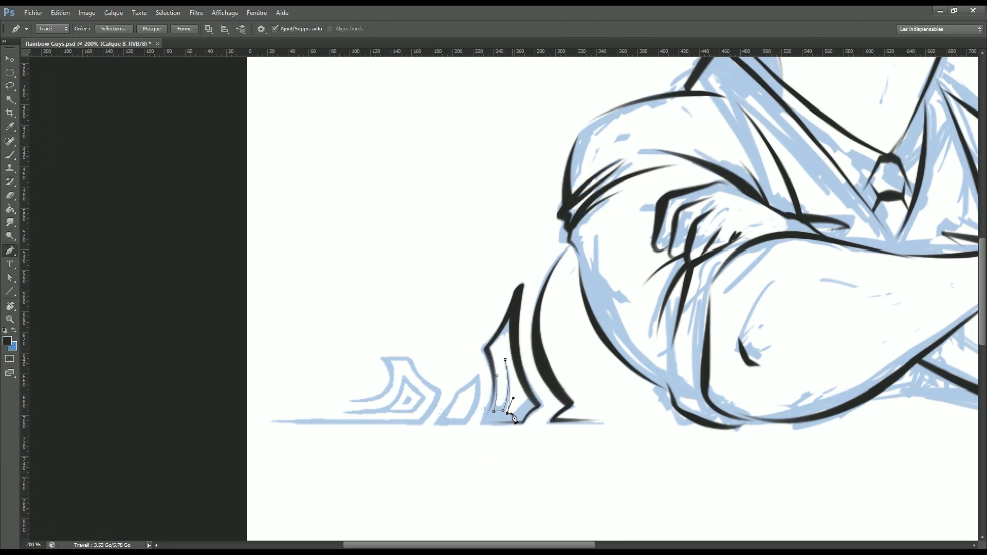
pyautogui.click(496, 376)
pyautogui.press('b')
pyautogui.press('Return')
pyautogui.press('p')
pyautogui.press('b')
pyautogui.press('Return')
# Outline the next small blue shape and stroke it in black
pyautogui.press('p')
pyautogui.click(478, 377)
pyautogui.click(466, 423)
pyautogui.click(437, 423)
pyautogui.press('b')
pyautogui.press('Return')
# Draw the long spike's baseline with a curved tip and ink it black
pyautogui.press('p')
pyautogui.click(272, 422)
pyautogui.click(420, 422)
pyautogui.moveTo(439, 393); pyautogui.dragTo(444, 374)
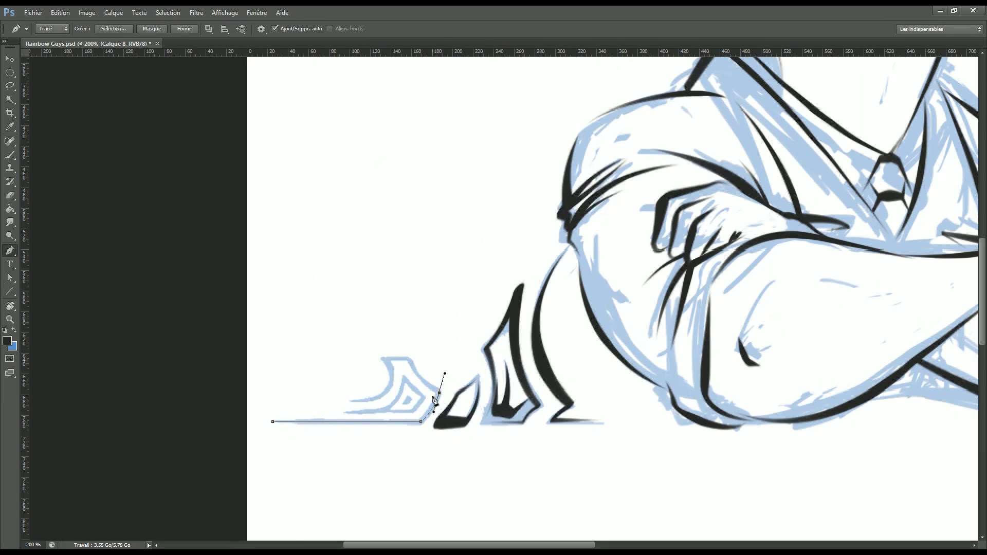
pyautogui.press('b')
pyautogui.press('Return')
# Trace the curled ornament shape and stroke it with dark ink
pyautogui.press('p')
pyautogui.click(343, 412)
pyautogui.click(412, 412)
pyautogui.click(424, 398)
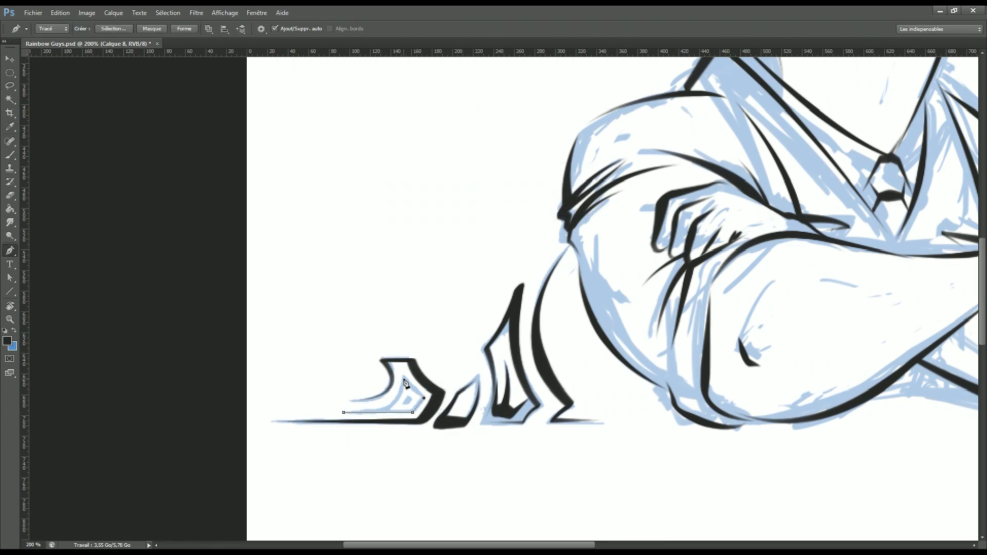
pyautogui.press('b')
pyautogui.press('Return')
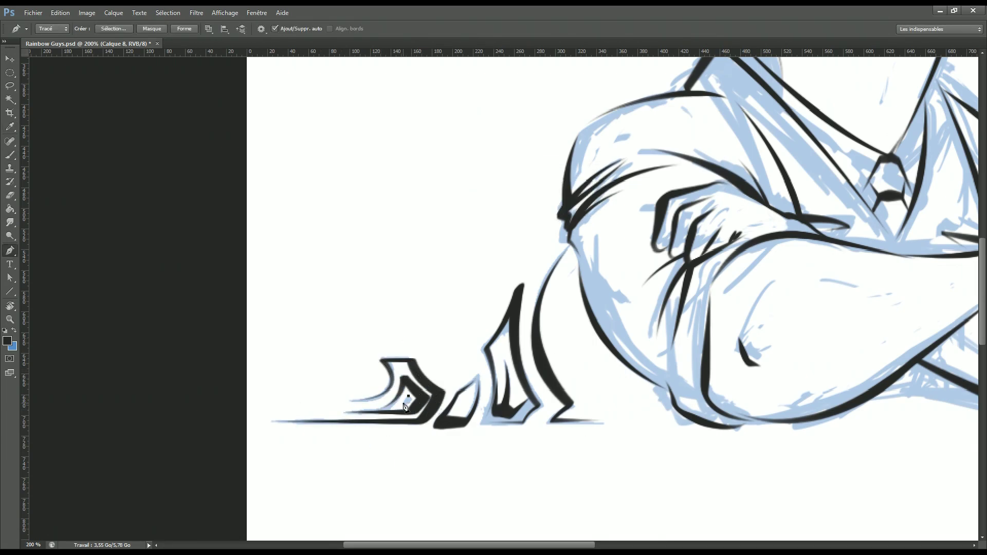
# Duplicate the inked ornament layer and flip the copy horizontally
pyautogui.hotkey('ctrl', '-')
pyautogui.press('v')
pyautogui.hotkey('ctrl', 'j')
pyautogui.hotkey('ctrl', 't')
pyautogui.rightClick(518, 309)
pyautogui.click(562, 469)
# Slide the flipped ornament copy to the right side and nudge it into alignment
pyautogui.moveTo(563, 277); pyautogui.dragTo(572, 279)
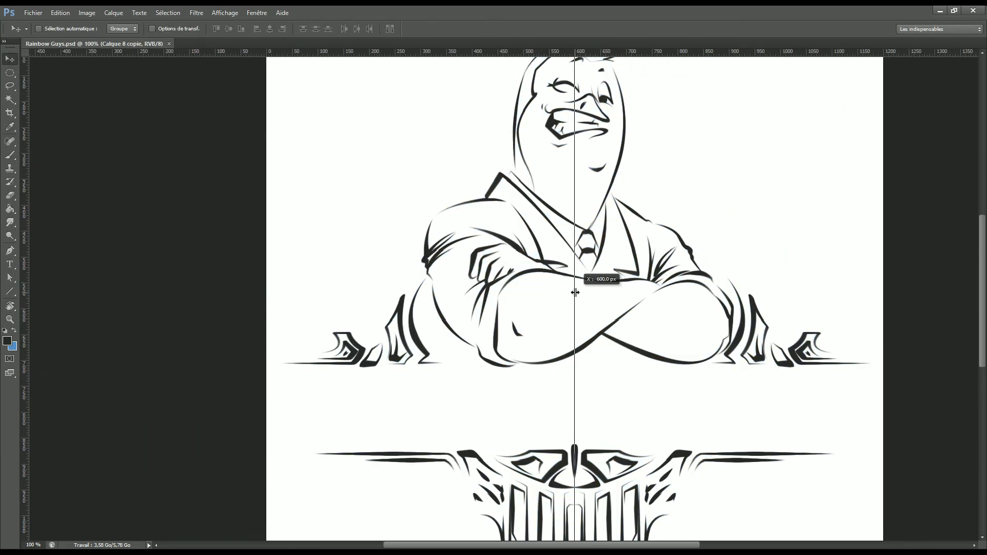
pyautogui.hotkey('ctrl', '-')
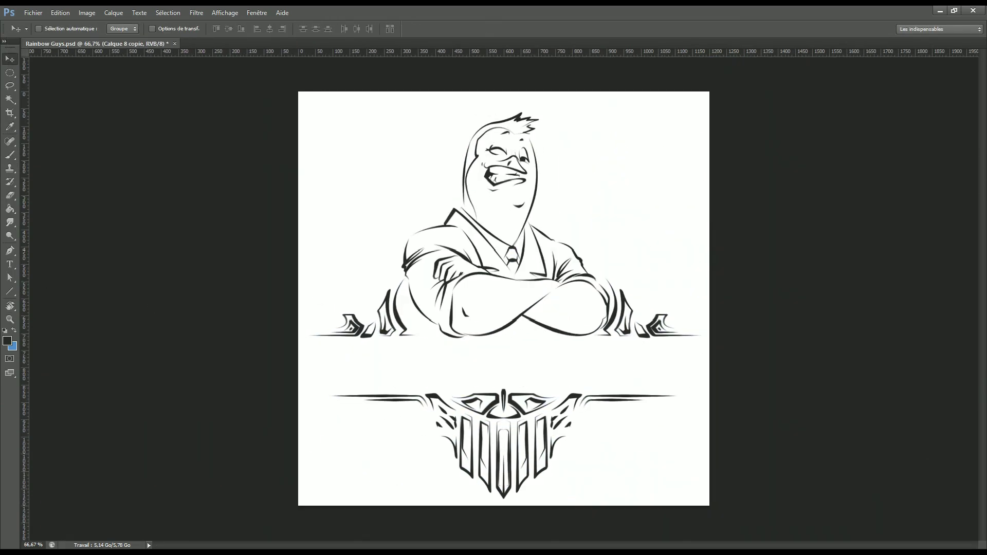
pyautogui.press('Left')
pyautogui.press('Right')
pyautogui.press('Left')
pyautogui.press('Right')
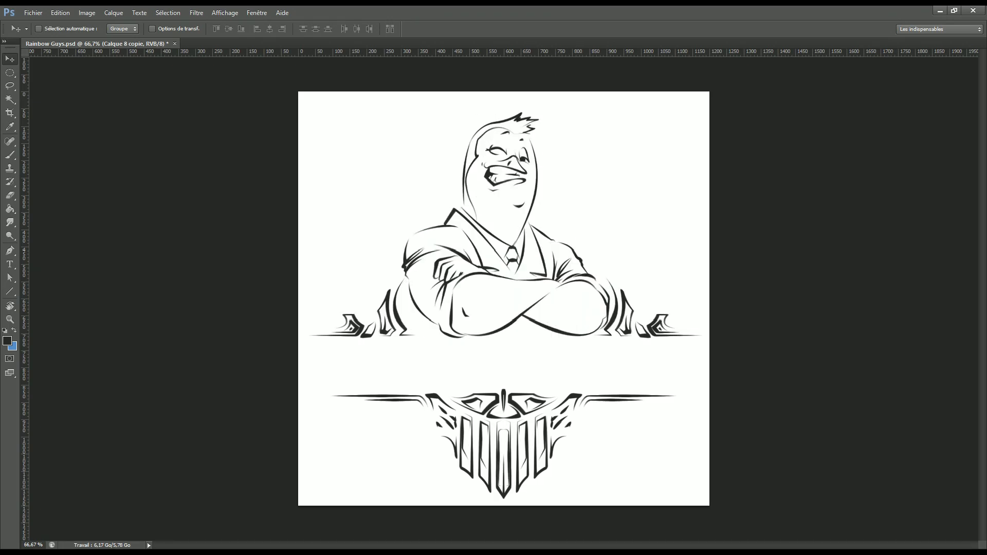
# Merge the ornament layers, place a vertical centre guide, and centre the mascot figure
pyautogui.hotkey('ctrl', 'e')
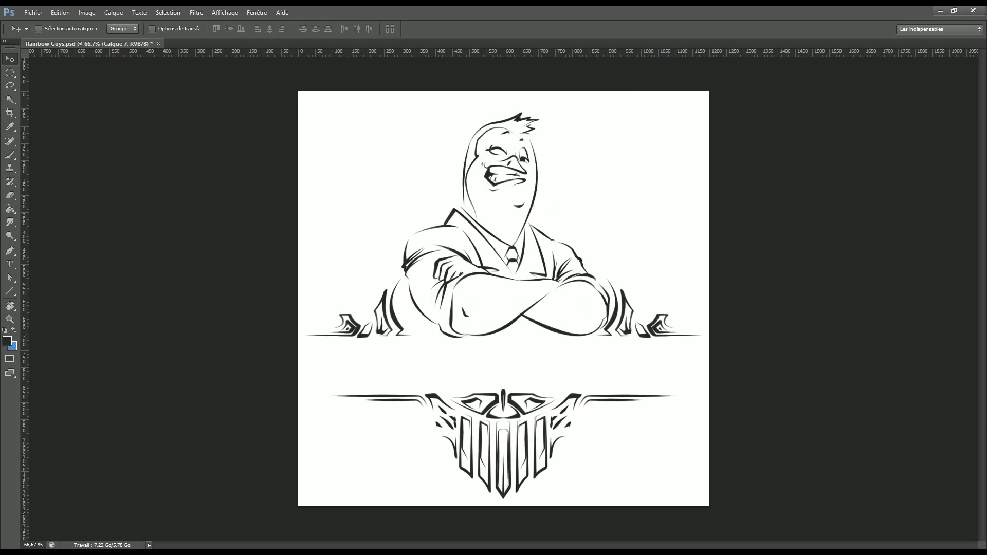
pyautogui.press('Right')
pyautogui.press('Right')
pyautogui.press('Right')
pyautogui.moveTo(23, 267); pyautogui.dragTo(507, 110)
pyautogui.scroll(-5, 927, 327)
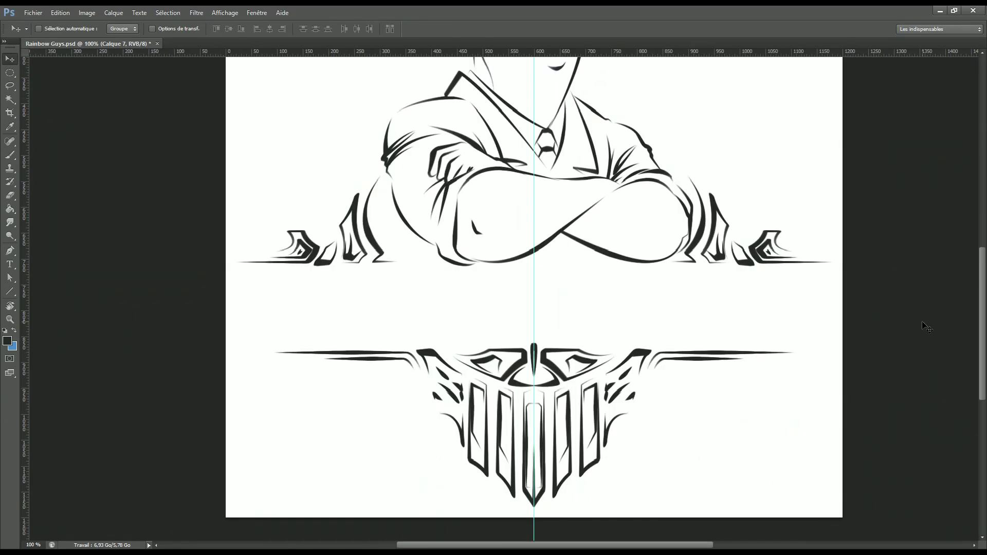
pyautogui.hotkey('ctrl', '-')
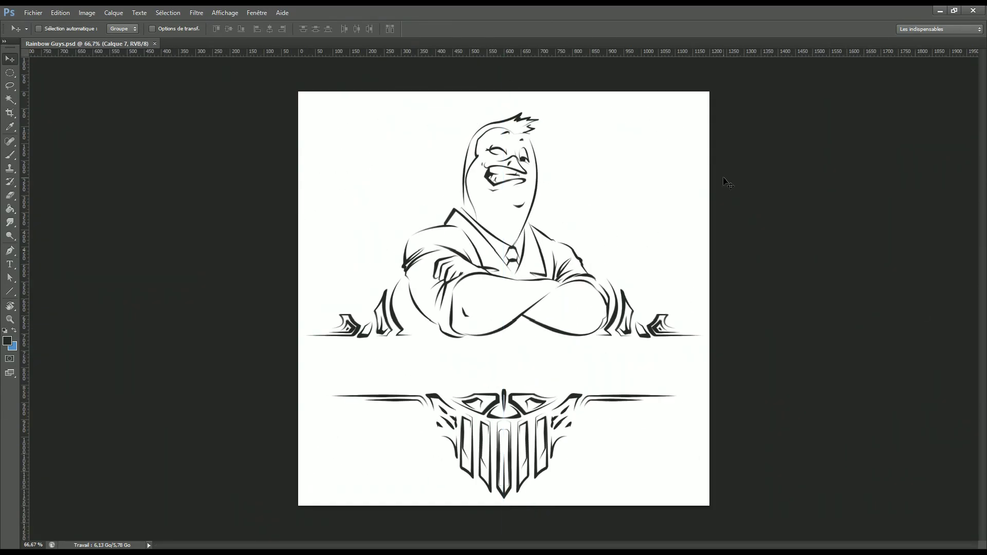
pyautogui.moveTo(622, 287); pyautogui.dragTo(649, 260)
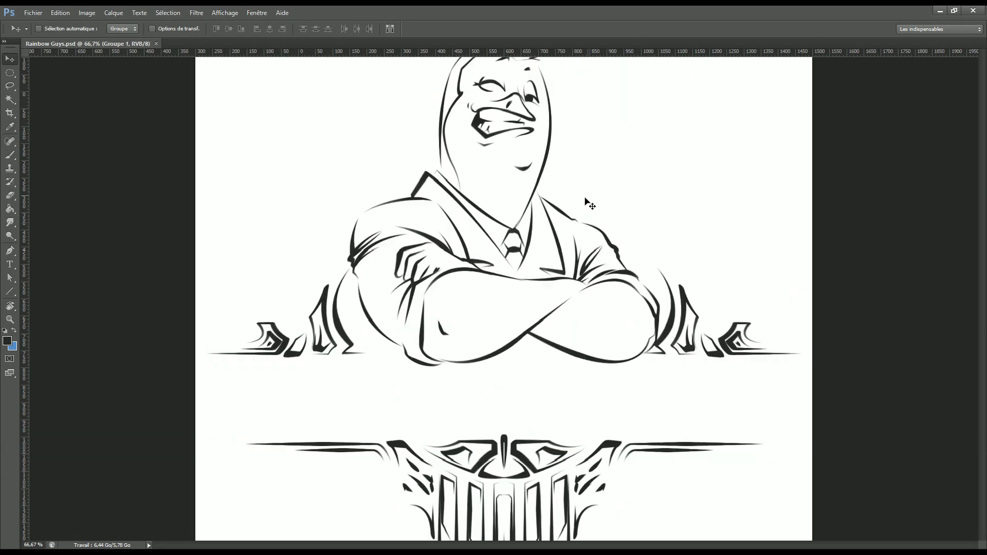
pyautogui.hotkey('ctrl', '+')
# Paint the top of the mascot's hair dark with the brush, using a smaller size for detail
pyautogui.press('b')
pyautogui.hotkey('ctrl', '+')
pyautogui.moveTo(508, 225); pyautogui.dragTo(551, 199)
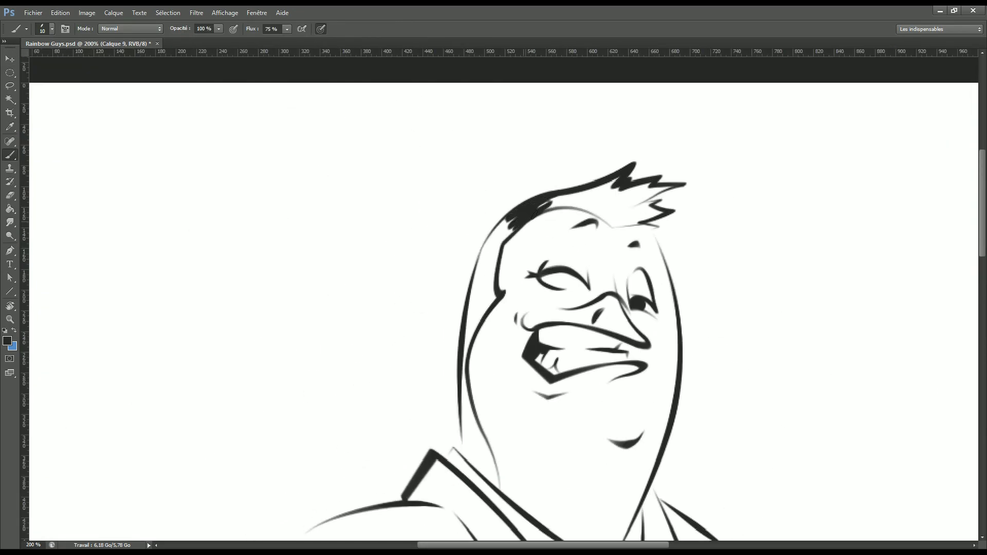
pyautogui.hotkey('ctrl', '+')
pyautogui.moveTo(581, 162); pyautogui.dragTo(722, 123)
pyautogui.moveTo(683, 154)
pyautogui.mouseDown()
pyautogui.moveTo(761, 125)
pyautogui.moveTo(644, 160)
pyautogui.mouseUp()
pyautogui.moveTo(495, 278); pyautogui.dragTo(571, 198)
pyautogui.press('[')
pyautogui.moveTo(507, 297); pyautogui.dragTo(519, 267)
pyautogui.moveTo(612, 242)
pyautogui.mouseDown()
pyautogui.moveTo(663, 223)
pyautogui.moveTo(606, 210)
pyautogui.mouseUp()
# Fill the hair along the forehead with dark paint using a larger brush
pyautogui.moveTo(660, 226); pyautogui.dragTo(602, 233)
pyautogui.press(']')
pyautogui.moveTo(391, 288); pyautogui.dragTo(483, 259)
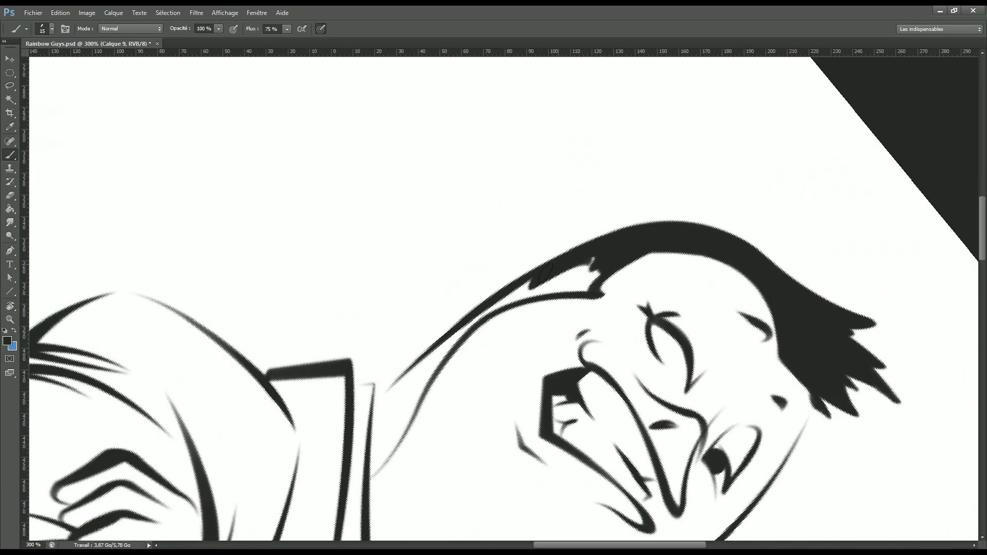
pyautogui.moveTo(565, 247); pyautogui.dragTo(545, 329)
pyautogui.press(']')
pyautogui.moveTo(391, 349); pyautogui.dragTo(312, 398)
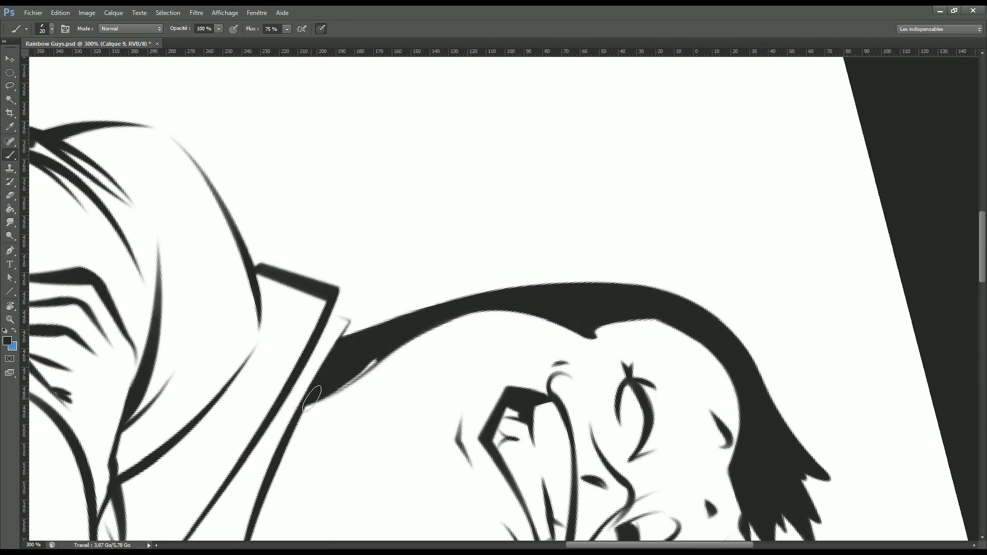
# Paint the shoulder, collar and upper jacket dark
pyautogui.hotkey('ctrl', '0')
pyautogui.hotkey('ctrl', '+')
pyautogui.moveTo(376, 363)
pyautogui.mouseDown()
pyautogui.moveTo(459, 310)
pyautogui.moveTo(354, 366)
pyautogui.moveTo(462, 308)
pyautogui.mouseUp()
pyautogui.press('[')
pyautogui.press('[')
pyautogui.moveTo(550, 334)
pyautogui.mouseDown()
pyautogui.moveTo(637, 296)
pyautogui.moveTo(704, 367)
pyautogui.mouseUp()
pyautogui.moveTo(581, 355); pyautogui.dragTo(555, 349)
pyautogui.moveTo(457, 380)
pyautogui.mouseDown()
pyautogui.moveTo(555, 411)
pyautogui.moveTo(617, 447)
pyautogui.mouseUp()
pyautogui.press(']')
pyautogui.press(']')
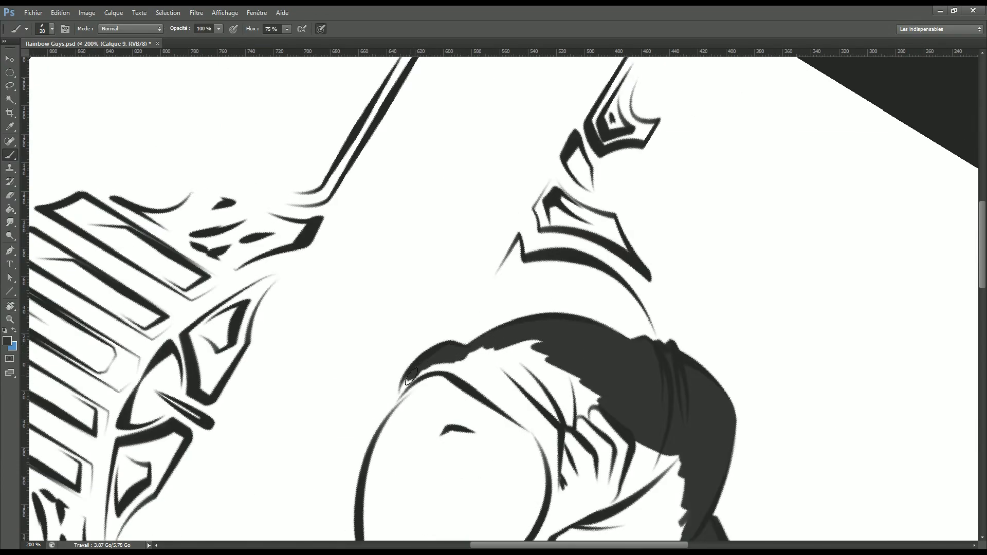
pyautogui.moveTo(445, 366); pyautogui.dragTo(599, 406)
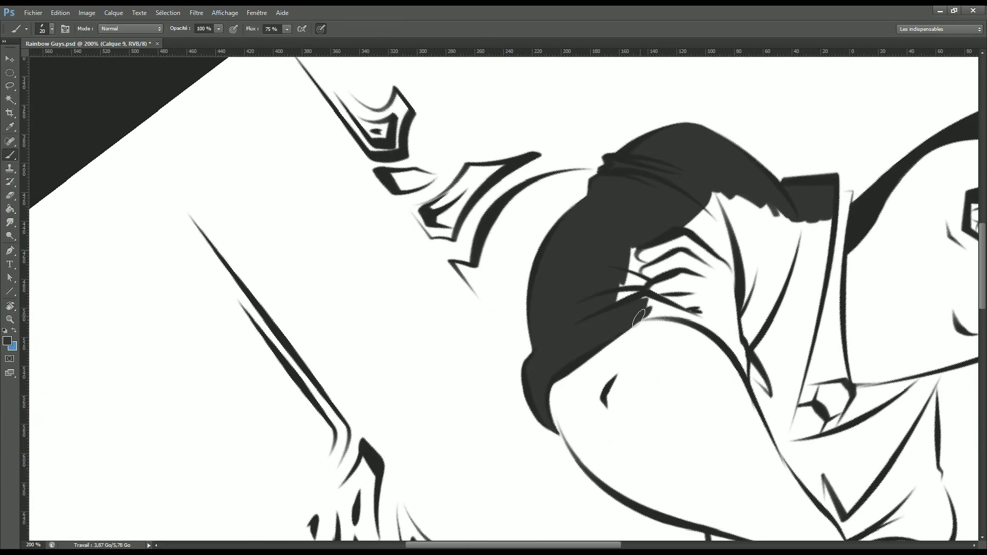
# Darken the jacket along the shirt's edge, then view the whole character
pyautogui.moveTo(620, 334); pyautogui.dragTo(573, 328)
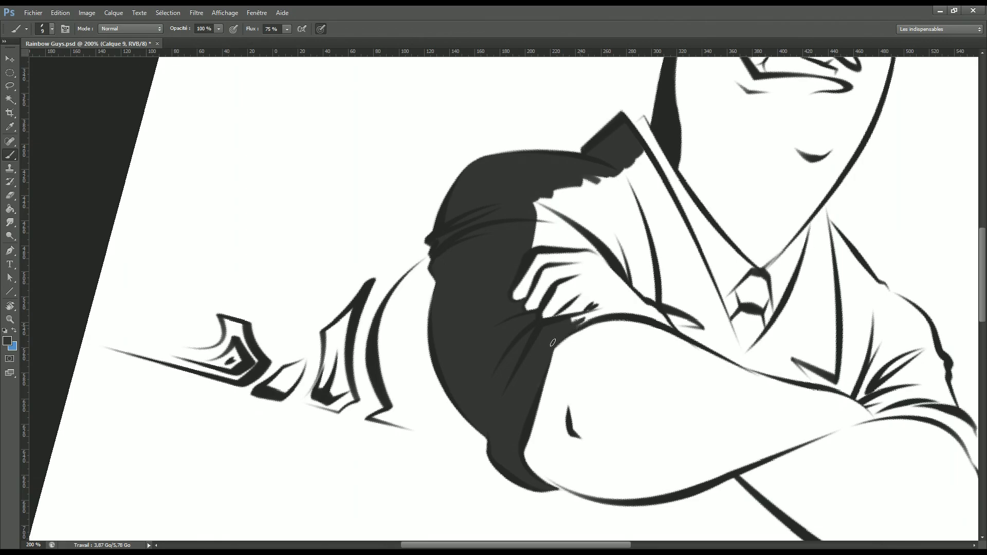
pyautogui.moveTo(591, 247)
pyautogui.mouseDown()
pyautogui.moveTo(578, 164)
pyautogui.moveTo(493, 381)
pyautogui.moveTo(628, 352)
pyautogui.moveTo(565, 257)
pyautogui.moveTo(529, 222)
pyautogui.moveTo(694, 317)
pyautogui.mouseUp()
pyautogui.press(']')
pyautogui.press(']')
pyautogui.press(']')
pyautogui.press('[')
pyautogui.press('[')
pyautogui.press('[')
pyautogui.press('[')
pyautogui.press('[')
pyautogui.press('[')
pyautogui.scroll(1, 529, 222)
pyautogui.press(']')
pyautogui.press(']')
pyautogui.moveTo(674, 212)
pyautogui.mouseDown()
pyautogui.moveTo(552, 248)
pyautogui.moveTo(520, 271)
pyautogui.moveTo(617, 309)
pyautogui.mouseUp()
pyautogui.press(']')
pyautogui.press(']')
pyautogui.press(']')
pyautogui.moveTo(693, 309)
pyautogui.mouseDown()
pyautogui.moveTo(502, 295)
pyautogui.moveTo(519, 278)
pyautogui.mouseUp()
pyautogui.press('[')
pyautogui.press('[')
pyautogui.press('[')
pyautogui.moveTo(567, 219)
pyautogui.mouseDown()
pyautogui.moveTo(716, 259)
pyautogui.moveTo(575, 410)
pyautogui.mouseUp()
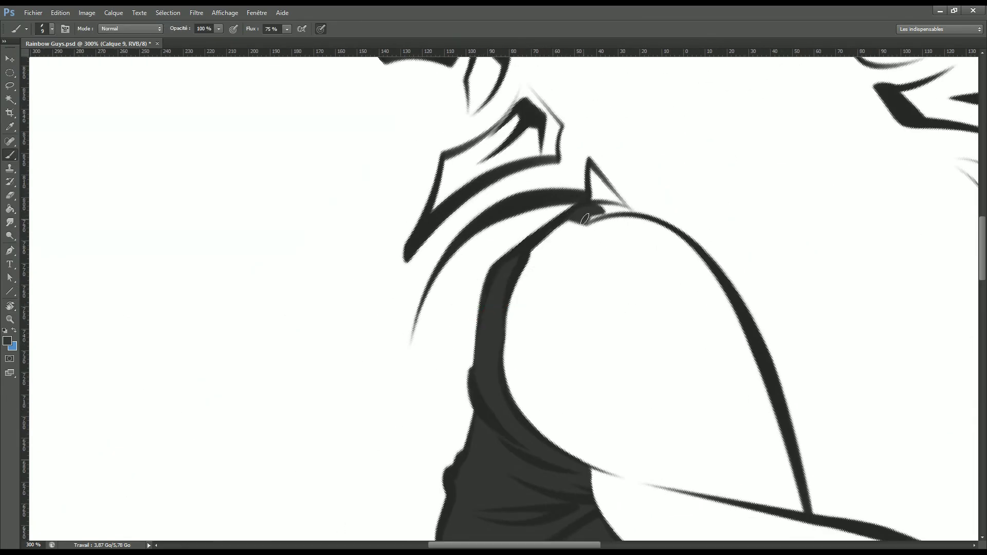
pyautogui.moveTo(590, 213); pyautogui.dragTo(543, 191)
pyautogui.moveTo(575, 162); pyautogui.dragTo(592, 290)
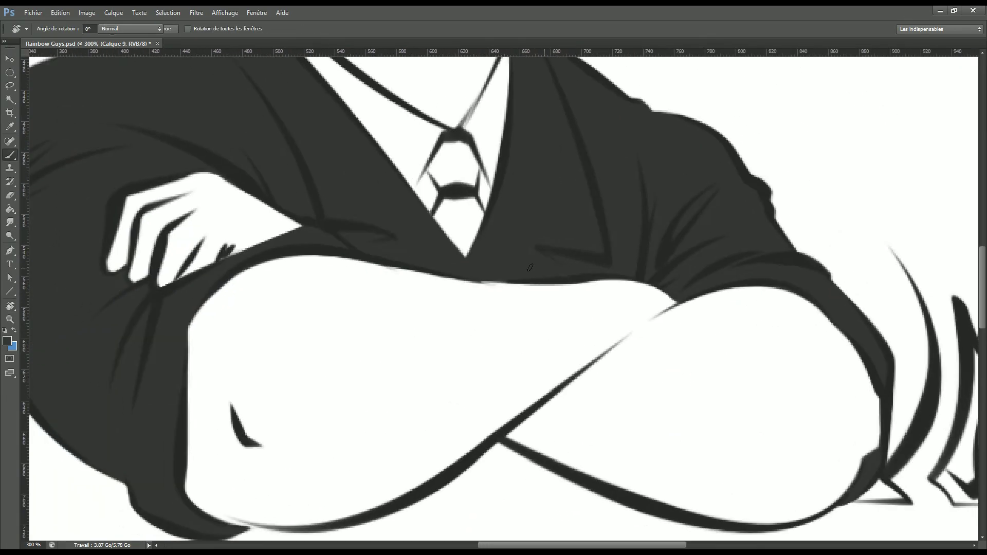
pyautogui.hotkey('ctrl', '1')
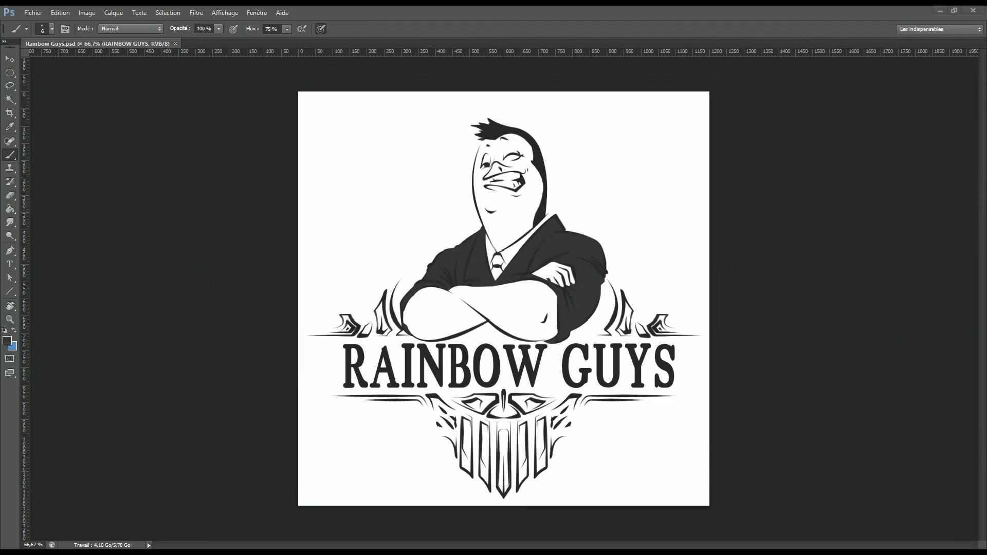
# Fill the ornaments with a left-to-right rainbow gradient on a new layer
pyautogui.hotkey('alt', '[')
pyautogui.press('g')
pyautogui.click(51, 28)
pyautogui.press('Return')
pyautogui.hotkey('ctrl', 'shift', 'alt', 'n')
pyautogui.moveTo(332, 366); pyautogui.dragTo(689, 366)
pyautogui.hotkey('ctrl', 'd')
# Fill the RAINBOW GUYS lettering with the rainbow gradient and prepare its black outline
pyautogui.hotkey('ctrl', 'shift', 'alt', 'n')
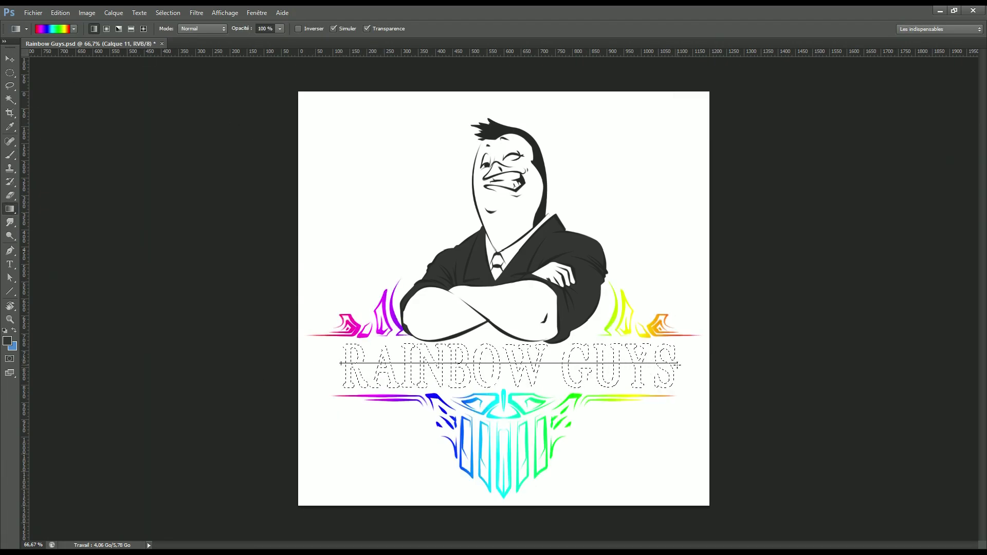
pyautogui.moveTo(339, 366); pyautogui.dragTo(678, 366)
pyautogui.hotkey('ctrl', 'd')
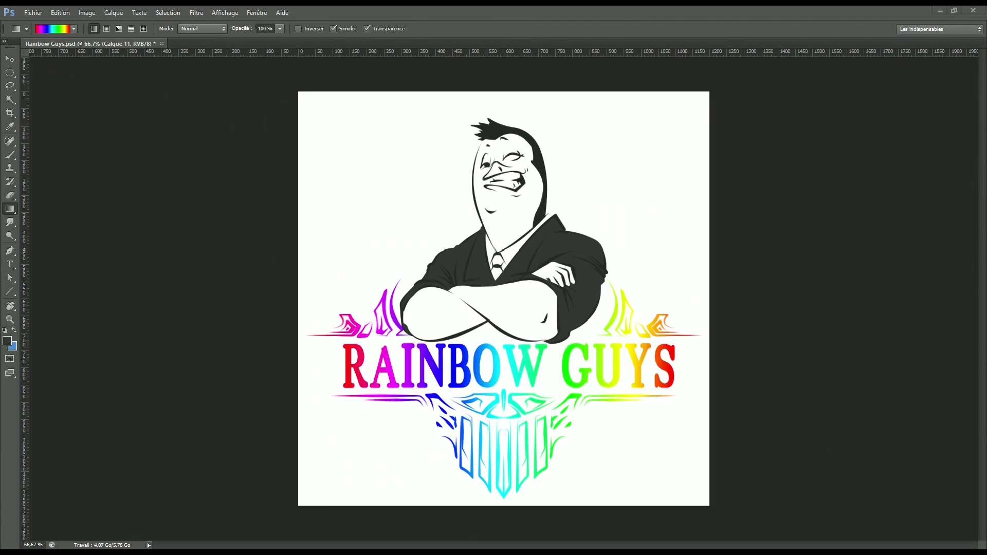
pyautogui.press('h')
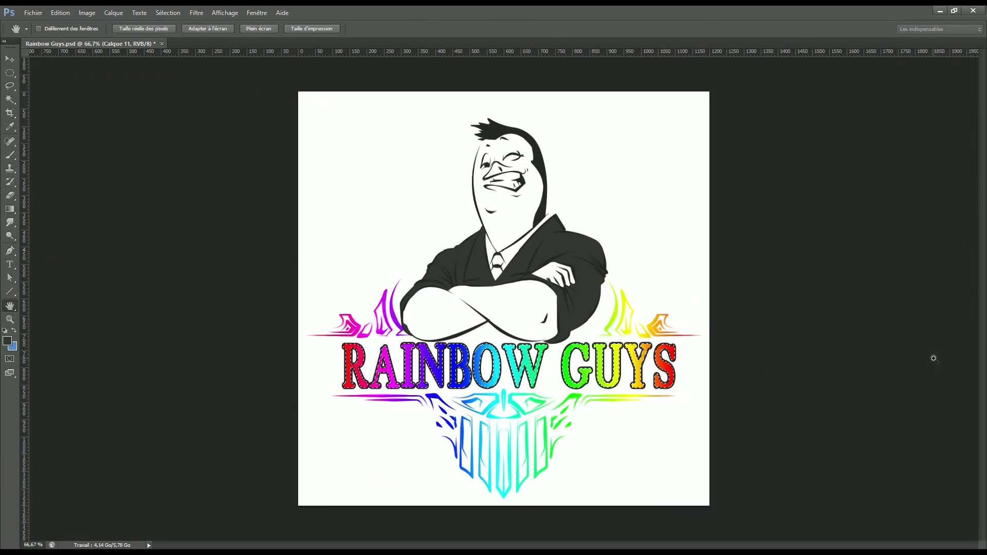
pyautogui.hotkey('ctrl', 'd')
pyautogui.press('g')
pyautogui.press('h')
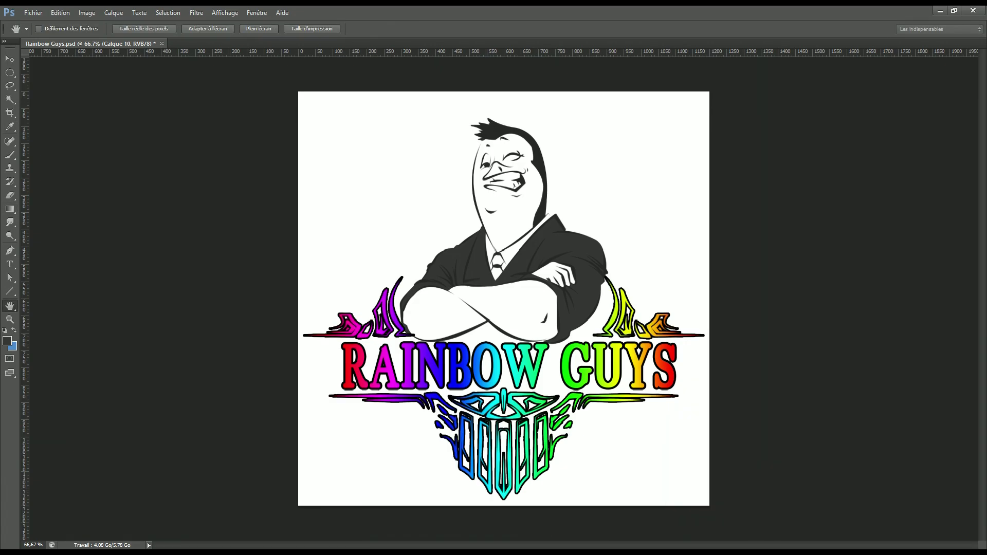
pyautogui.press('g')
pyautogui.hotkey('ctrl', 'z')
pyautogui.hotkey('ctrl', 't')
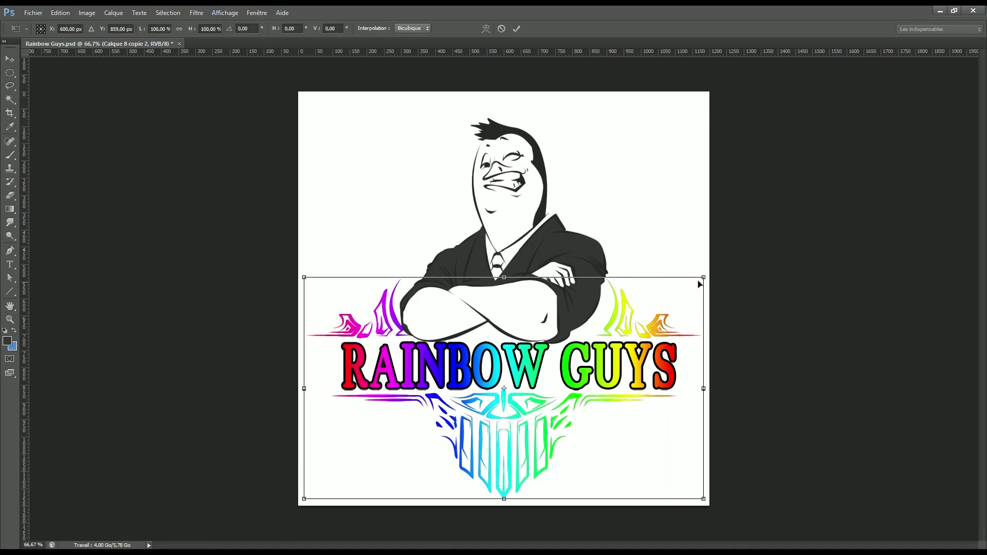
pyautogui.press('Return')
pyautogui.press('v')
pyautogui.hotkey('ctrl', 'j')
pyautogui.hotkey('ctrl', 'j')
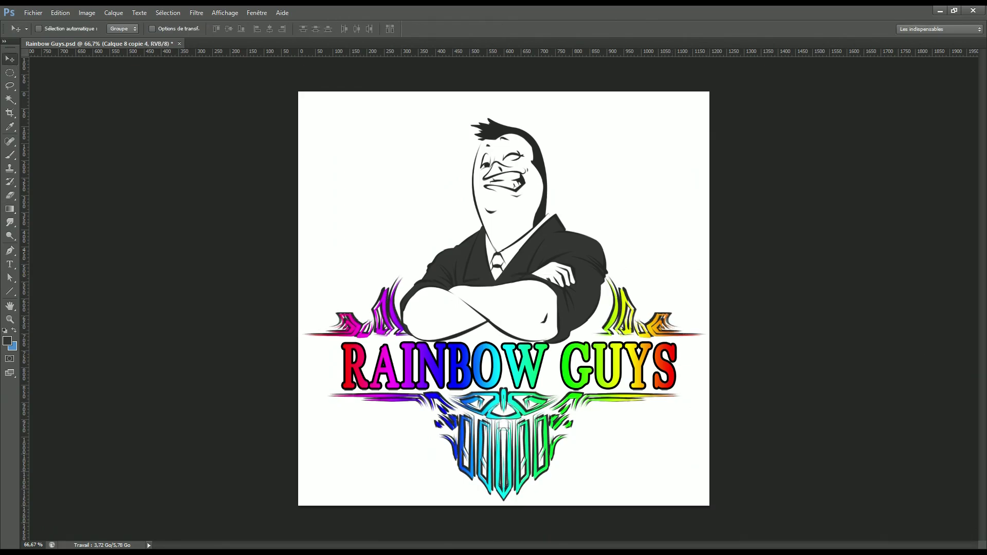
pyautogui.hotkey('ctrl', 'j')
pyautogui.press('i')
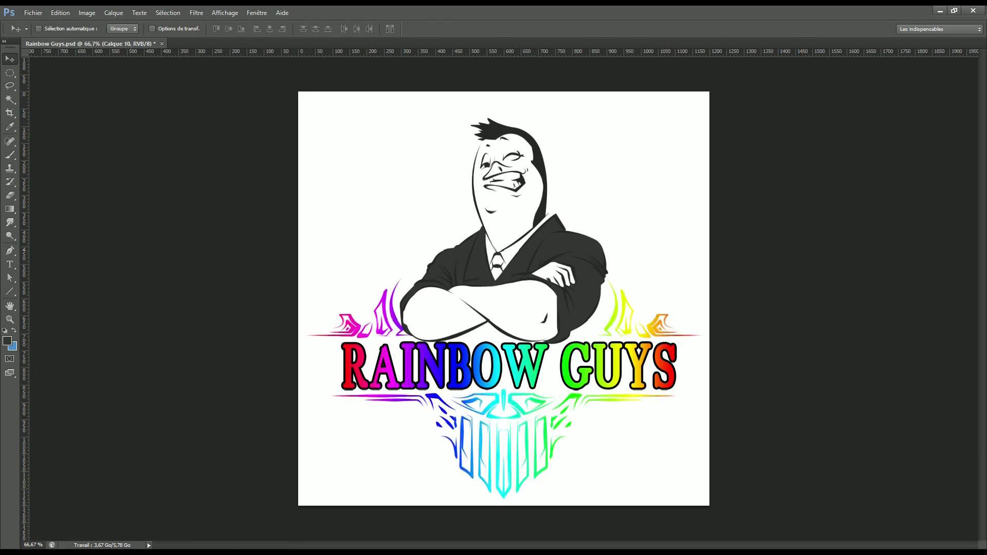
pyautogui.hotkey('alt', 'e')
# Apply a 5 px black Outside stroke to the ornaments, then deselect
pyautogui.press('Return')
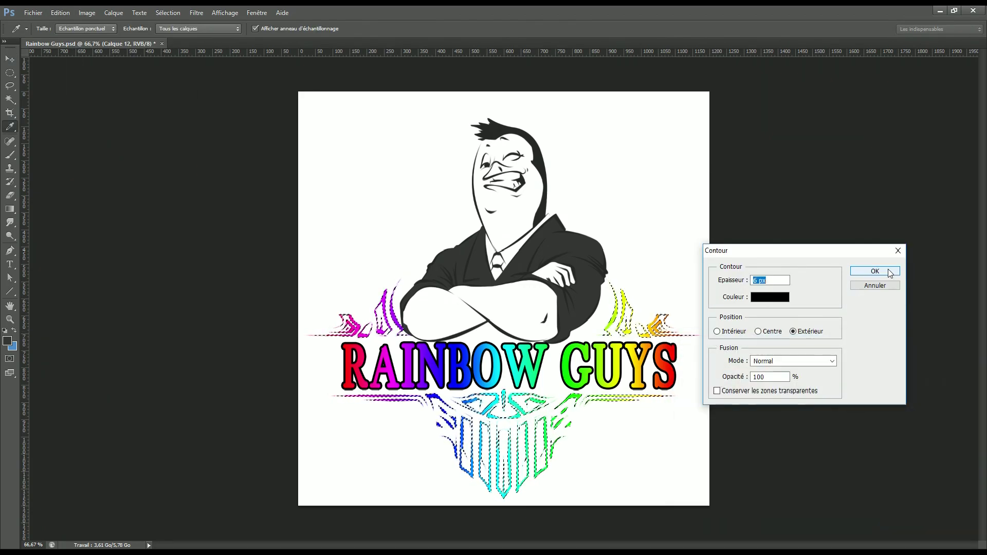
pyautogui.press('Return')
pyautogui.hotkey('ctrl', 'd')
pyautogui.press('v')
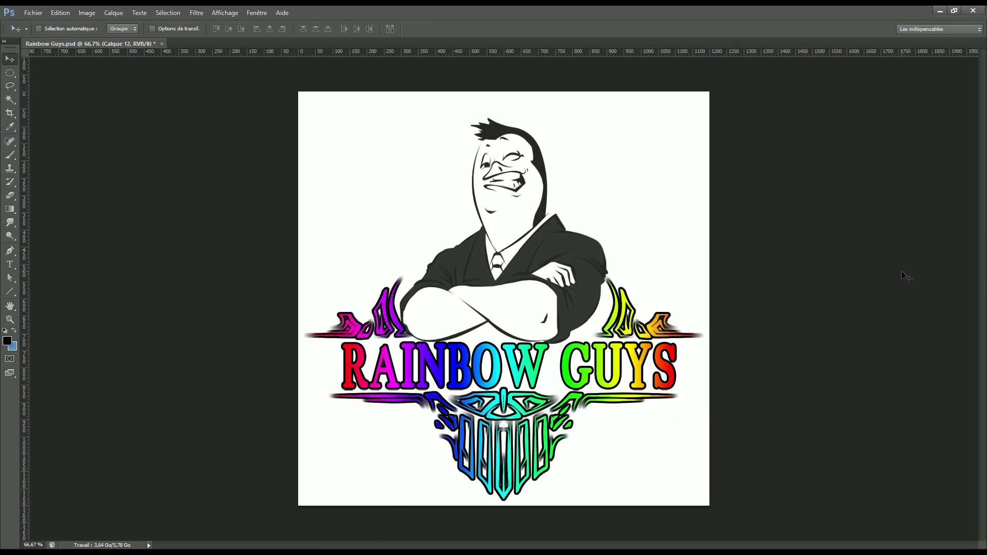